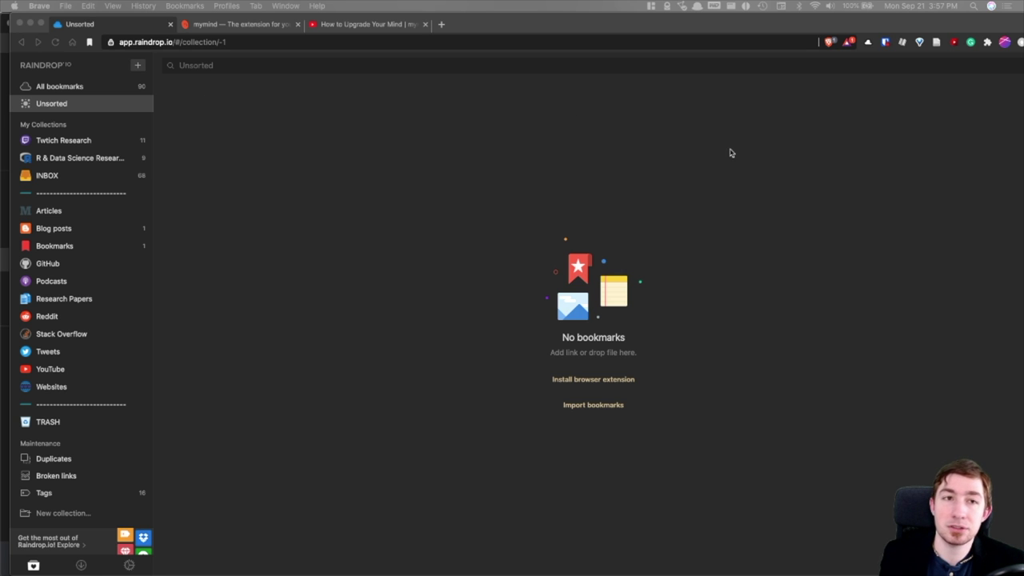
Switch to the mymind.com welcome page, glance back at Raindrop's empty Unsorted collection, then return to mymind.
{"action": "left_click", "coordinate": [237, 24]}
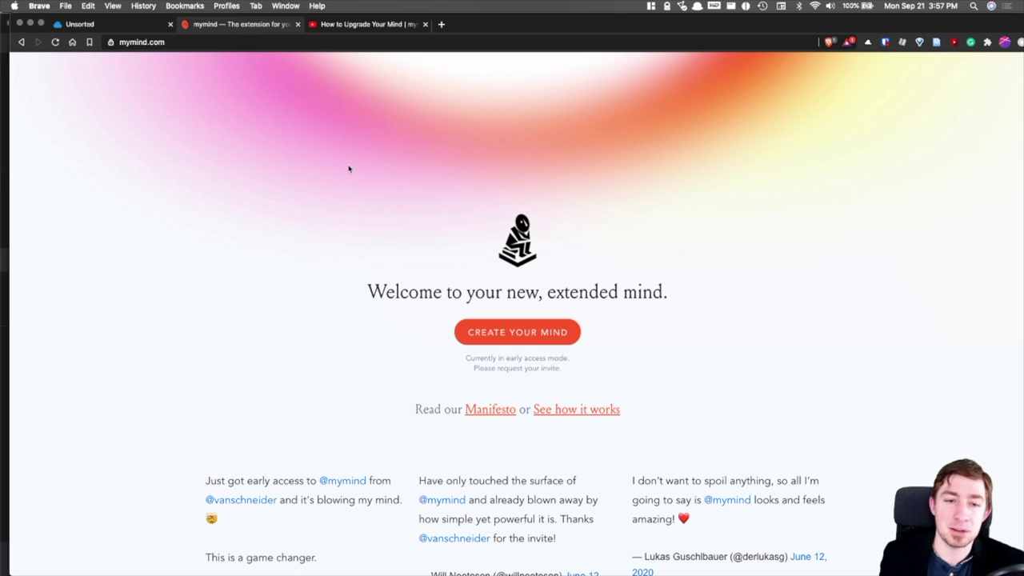
{"action": "left_click", "coordinate": [121, 26]}
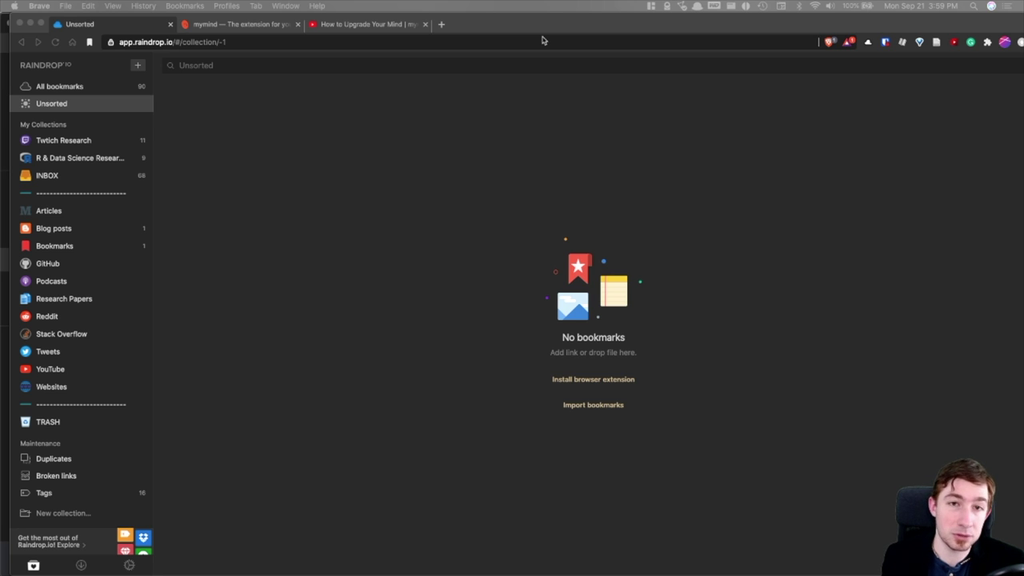
{"action": "left_click", "coordinate": [256, 26]}
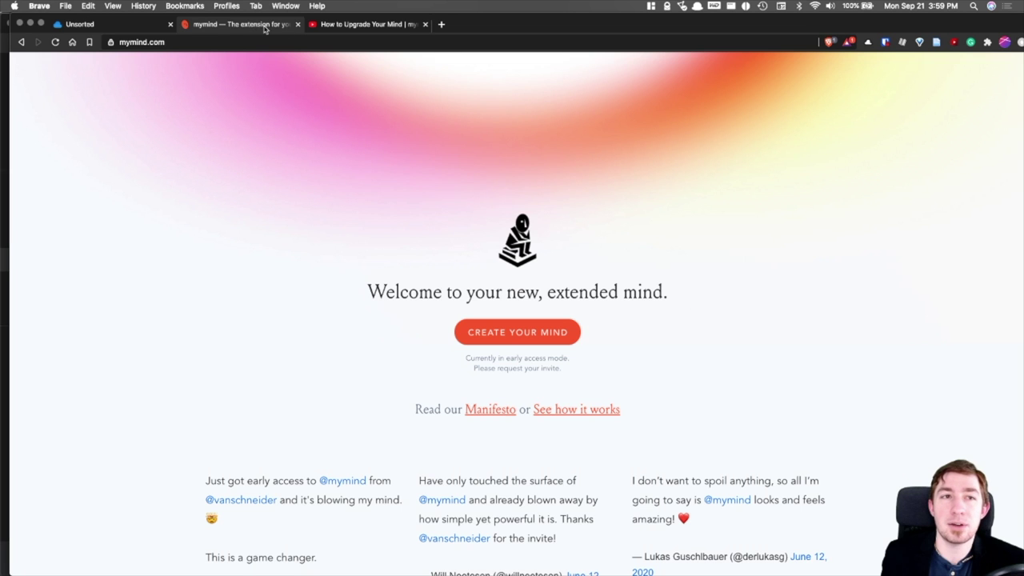
Skim the mymind review video on YouTube through the How I Use mymind and Twitter bookmarks parts, then return to Raindrop.
{"action": "left_click", "coordinate": [359, 26]}
{"action": "scroll", "coordinate": [183, 260], "scroll_direction": "down", "scroll_amount": 3}
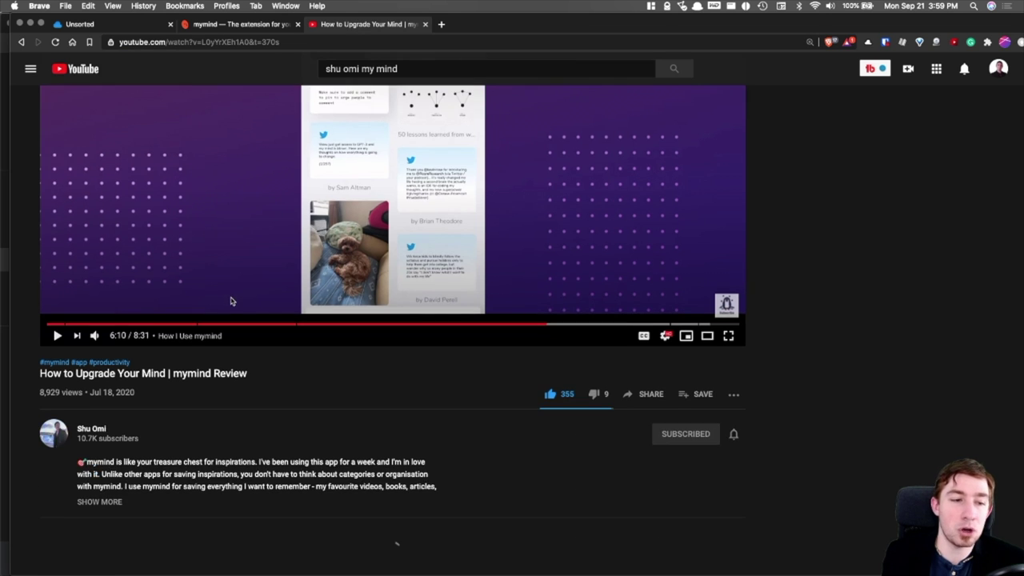
{"action": "scroll", "coordinate": [256, 264], "scroll_direction": "up", "scroll_amount": 3}
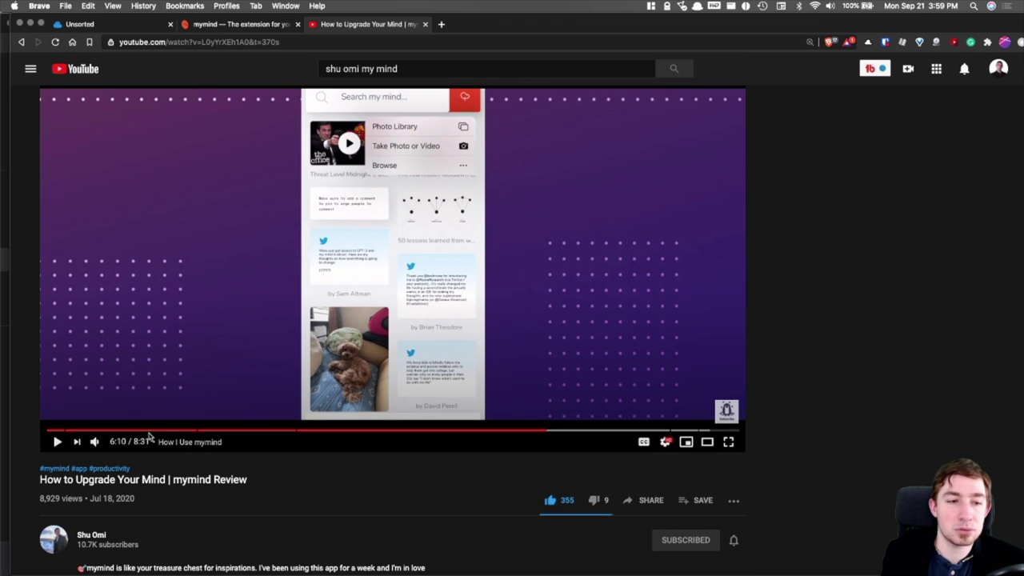
{"action": "left_click", "coordinate": [197, 430]}
{"action": "left_click", "coordinate": [238, 430]}
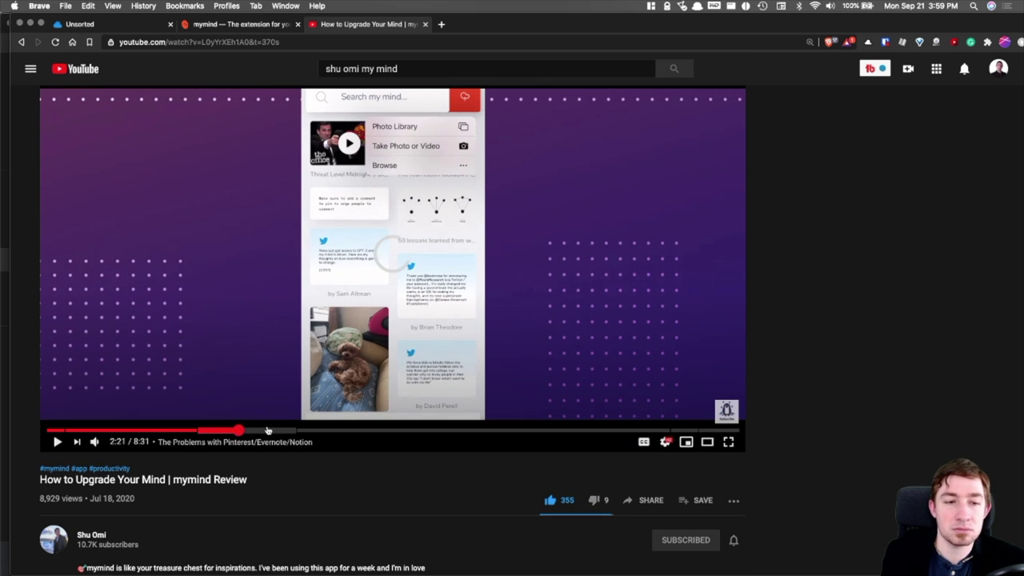
{"action": "left_click", "coordinate": [336, 430]}
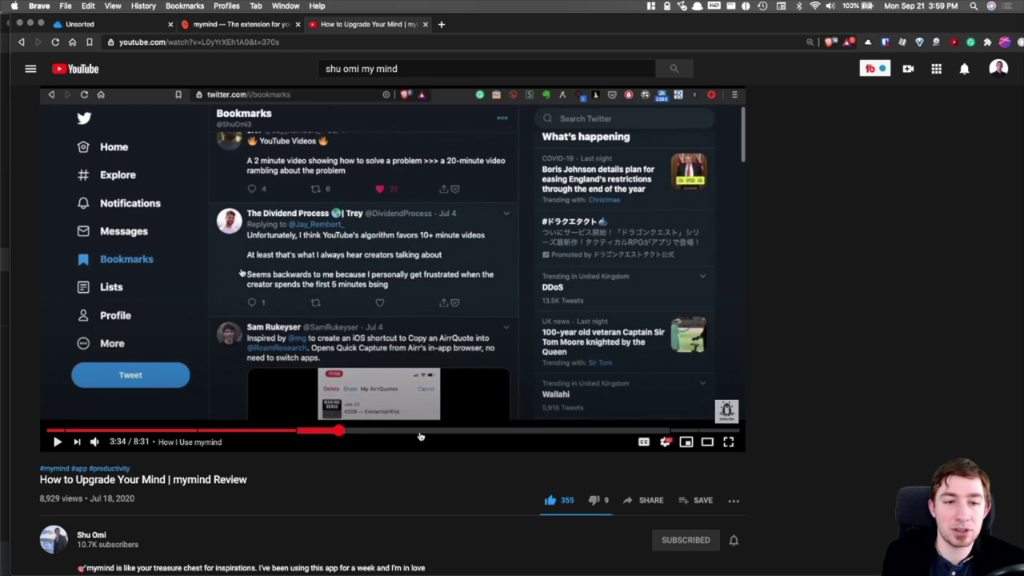
{"action": "left_click", "coordinate": [384, 430]}
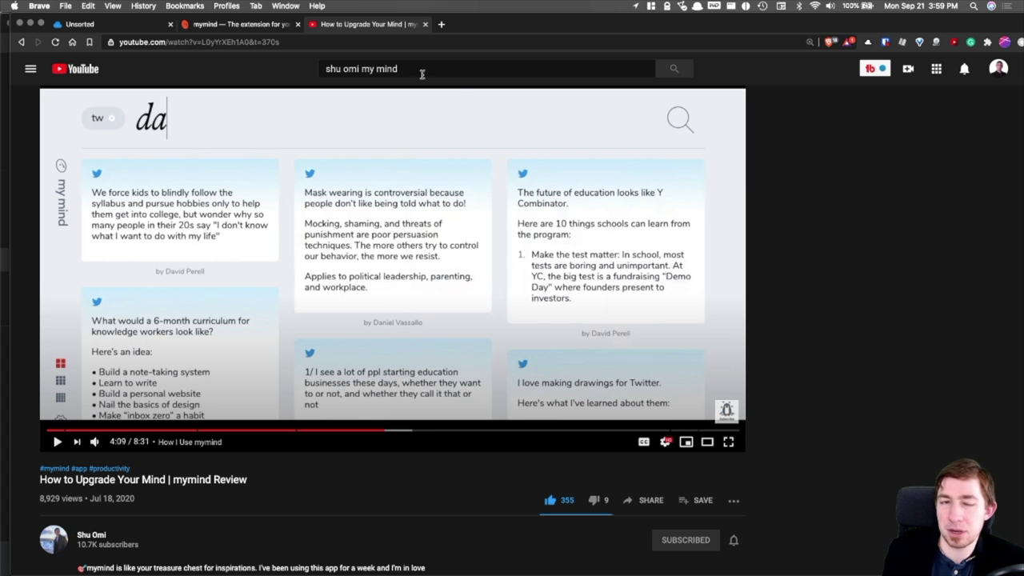
{"action": "left_click", "coordinate": [133, 26]}
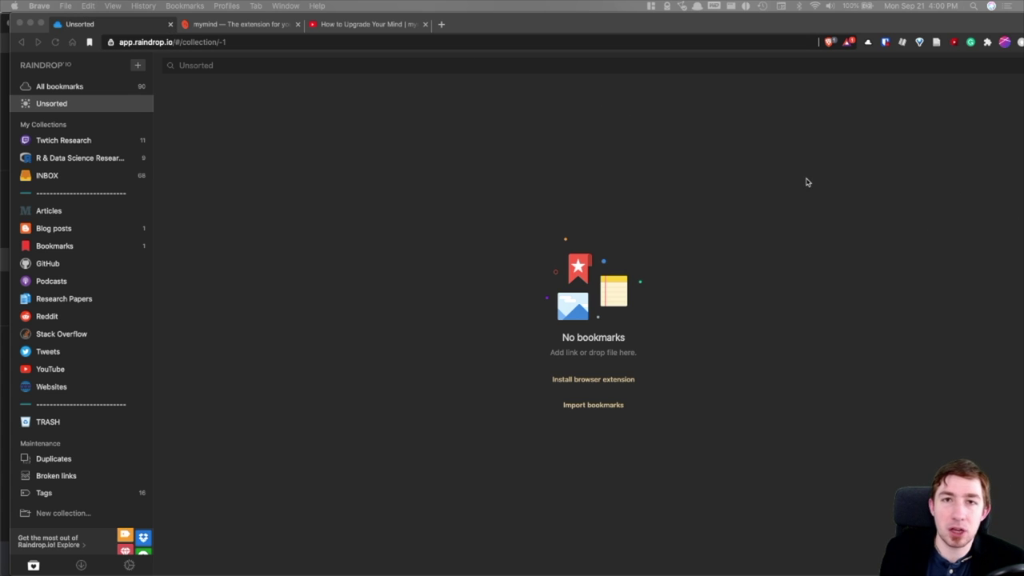
{"action": "left_click", "coordinate": [60, 318]}
Browse the empty Reddit, Websites, YouTube, Research Papers, Blog posts and GitHub collections in turn.
{"action": "left_click", "coordinate": [47, 316]}
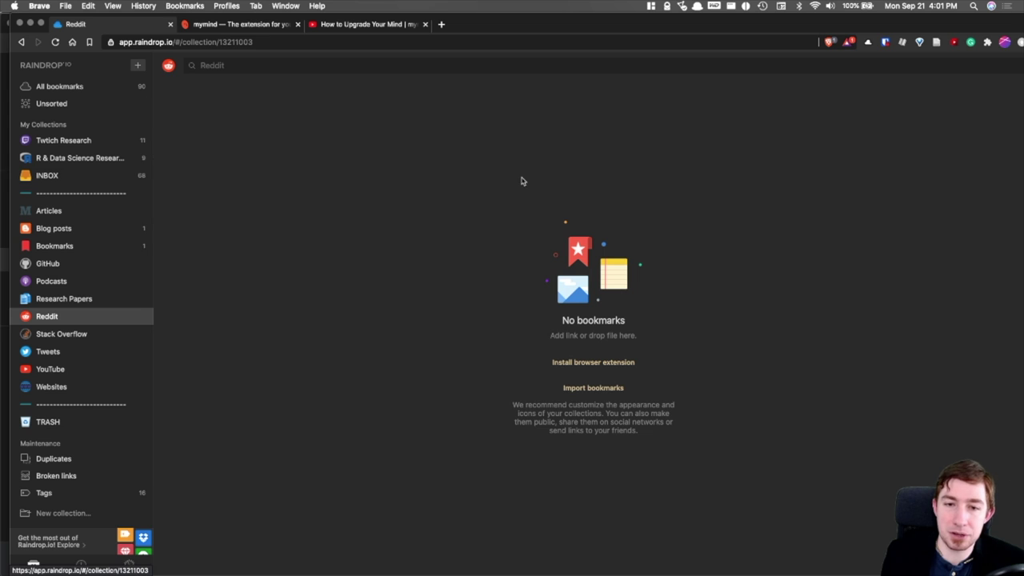
{"action": "left_click", "coordinate": [51, 387]}
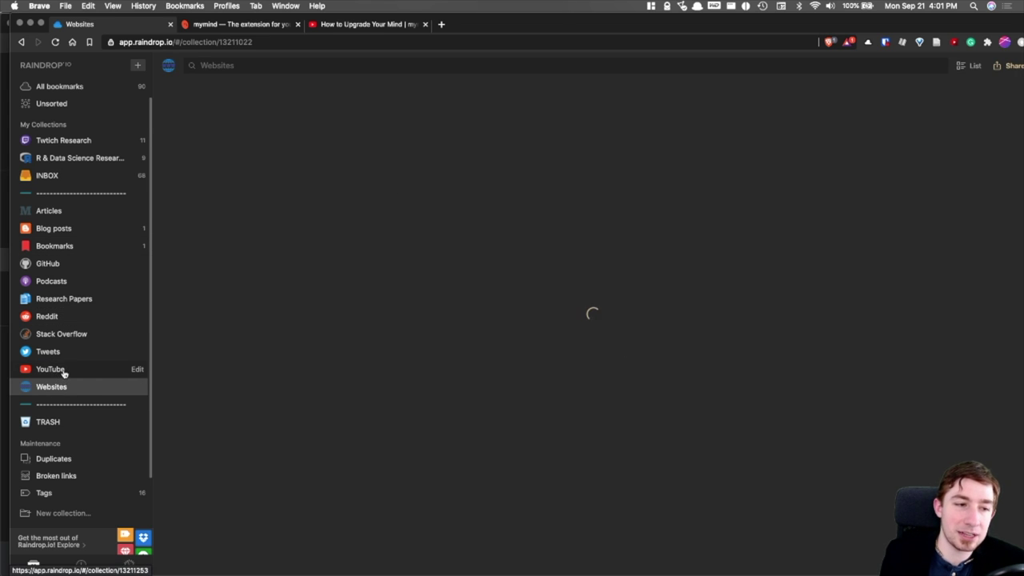
{"action": "left_click", "coordinate": [68, 370]}
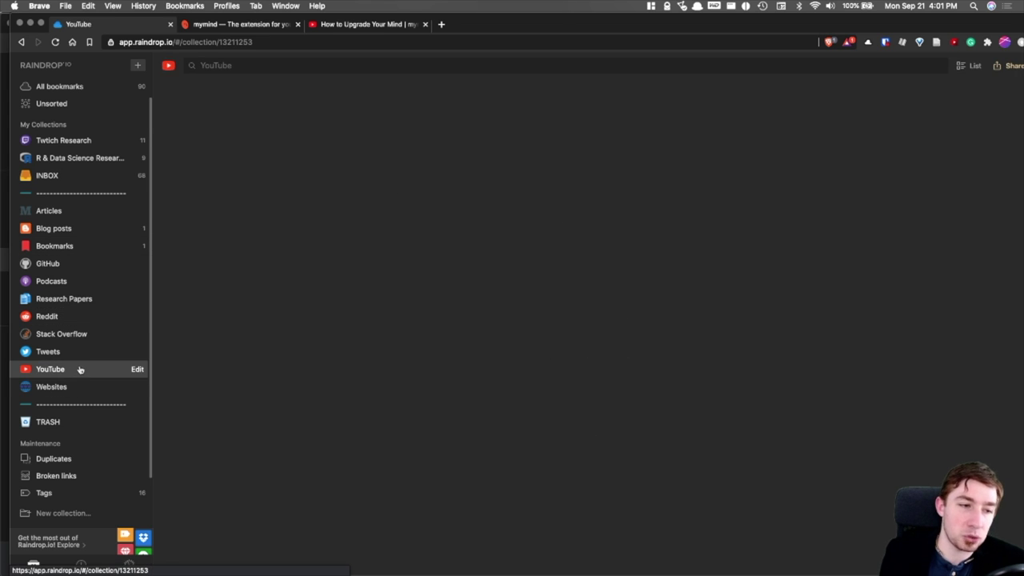
{"action": "left_click", "coordinate": [70, 299]}
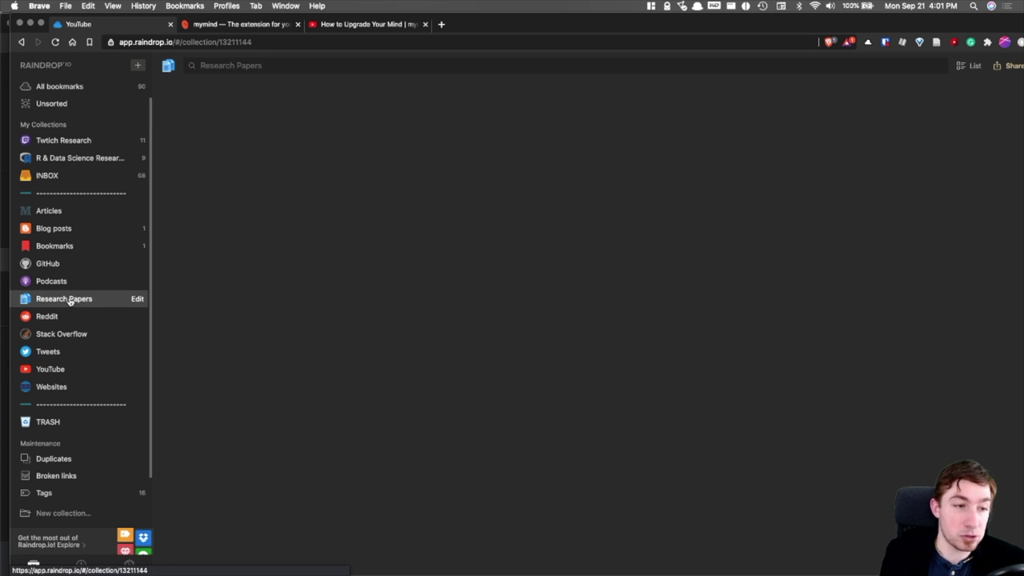
{"action": "left_click", "coordinate": [67, 230]}
{"action": "left_click", "coordinate": [99, 263]}
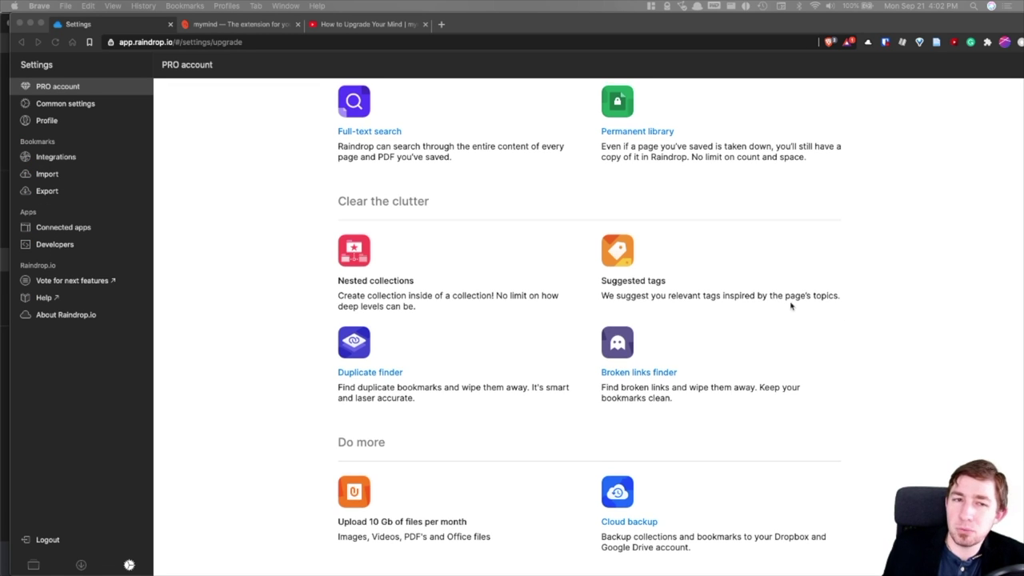
{"action": "scroll", "coordinate": [788, 304], "scroll_direction": "up", "scroll_amount": 5}
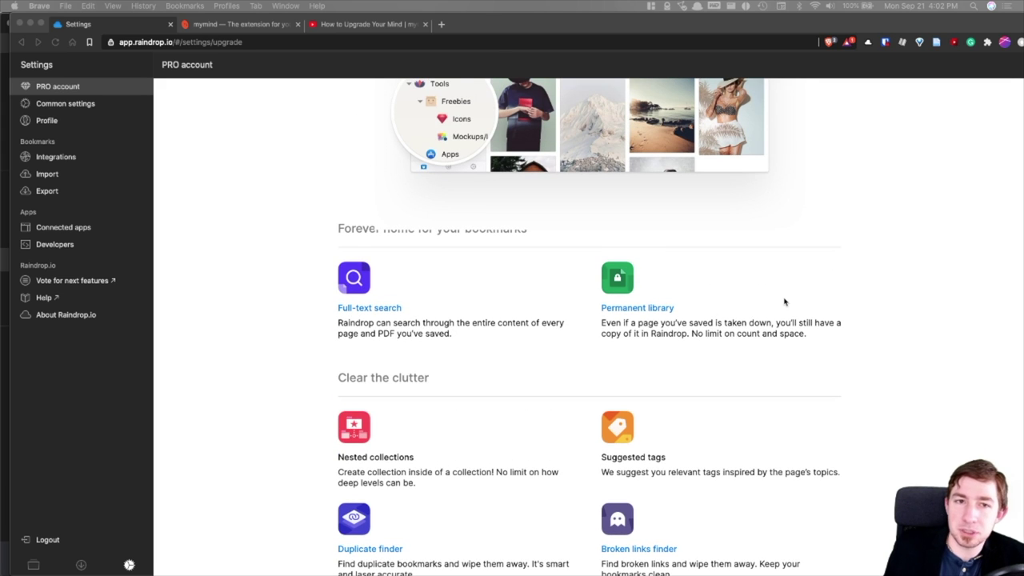
{"action": "scroll", "coordinate": [784, 302], "scroll_direction": "up", "scroll_amount": 1}
{"action": "scroll", "coordinate": [783, 300], "scroll_direction": "down", "scroll_amount": 2}
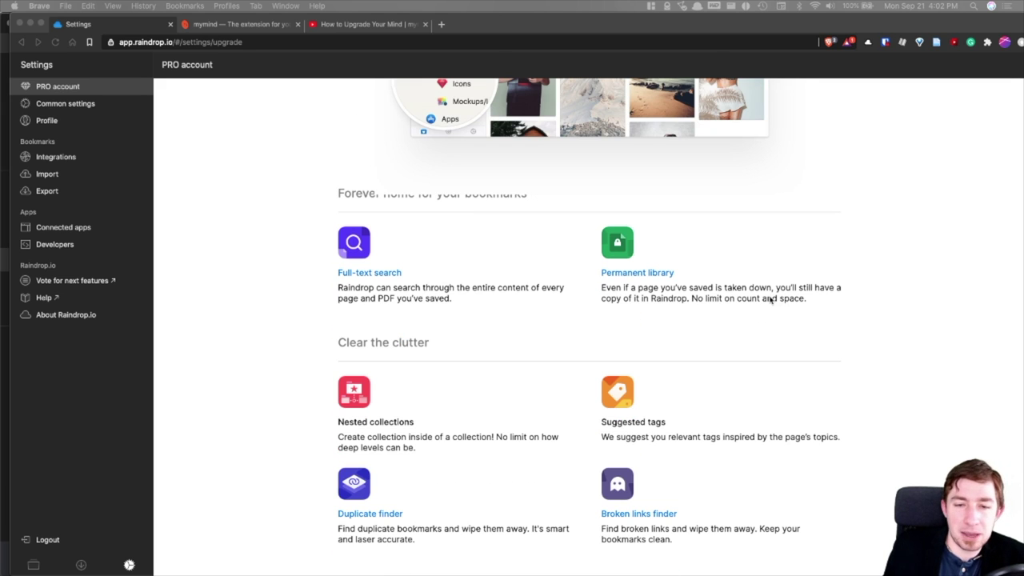
{"action": "scroll", "coordinate": [570, 280], "scroll_direction": "down", "scroll_amount": 1}
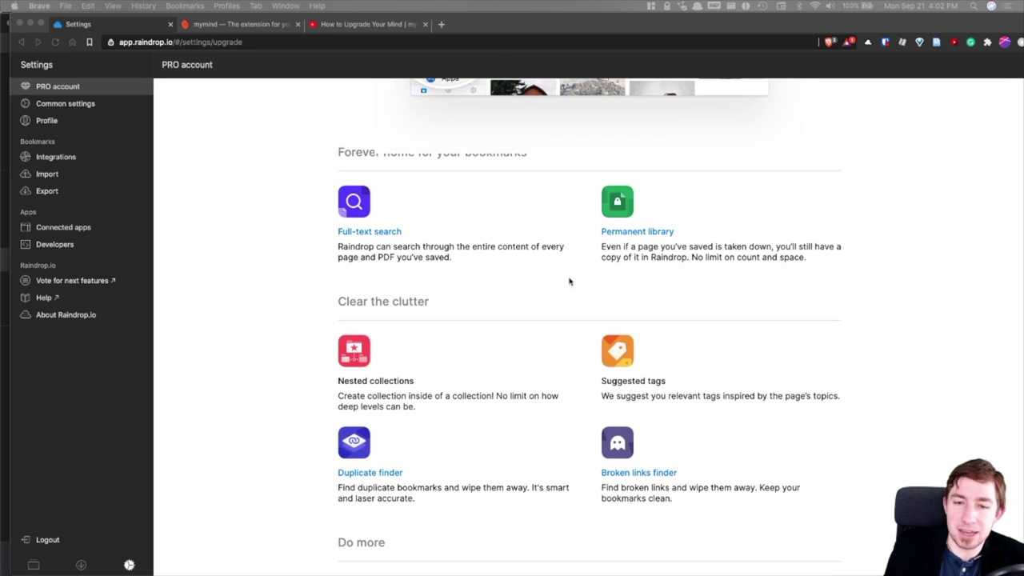
{"action": "left_click", "coordinate": [766, 398]}
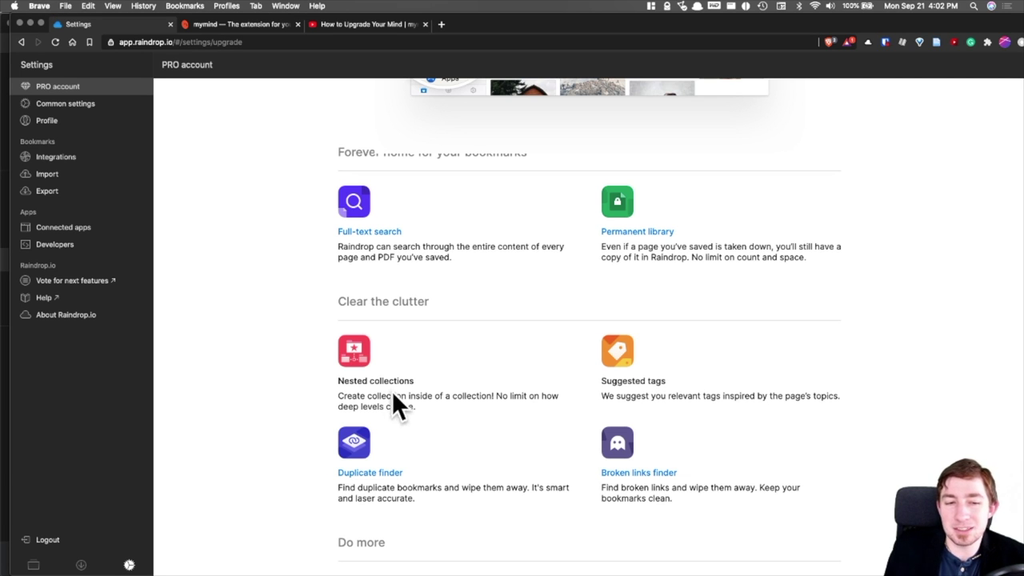
{"action": "scroll", "coordinate": [472, 297], "scroll_direction": "up", "scroll_amount": 3}
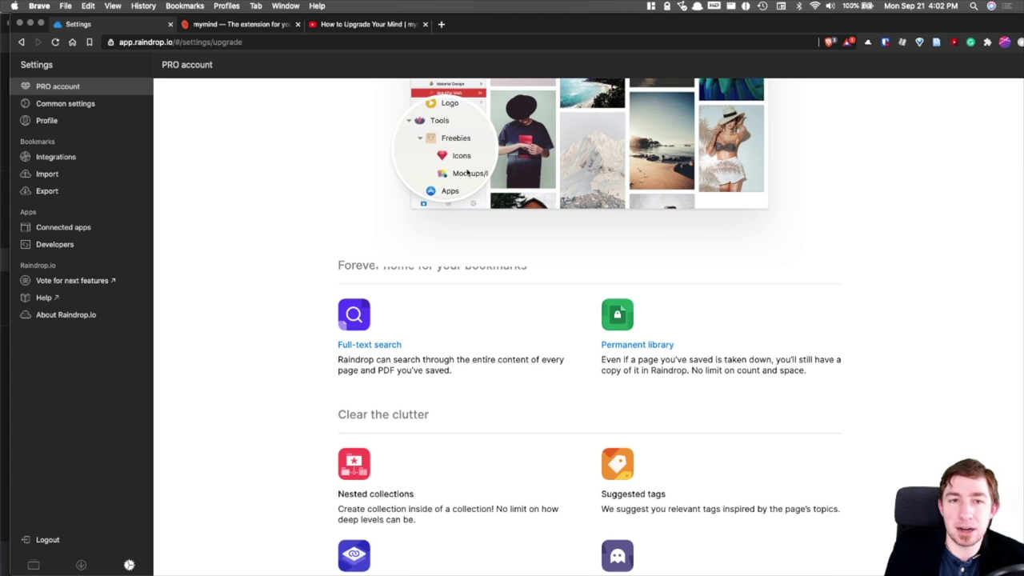
{"action": "scroll", "coordinate": [382, 342], "scroll_direction": "down", "scroll_amount": 2}
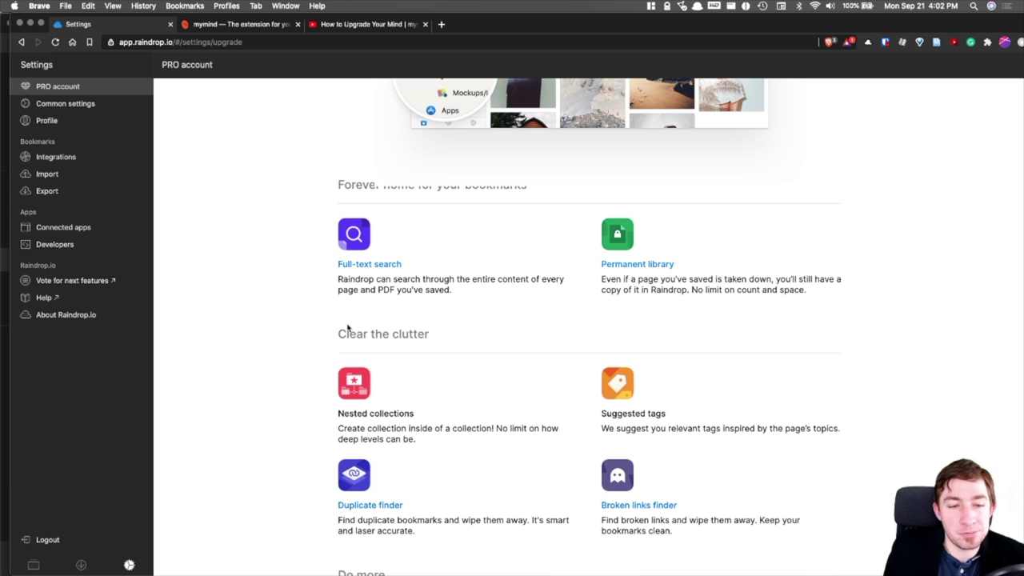
{"action": "scroll", "coordinate": [443, 424], "scroll_direction": "down", "scroll_amount": 1}
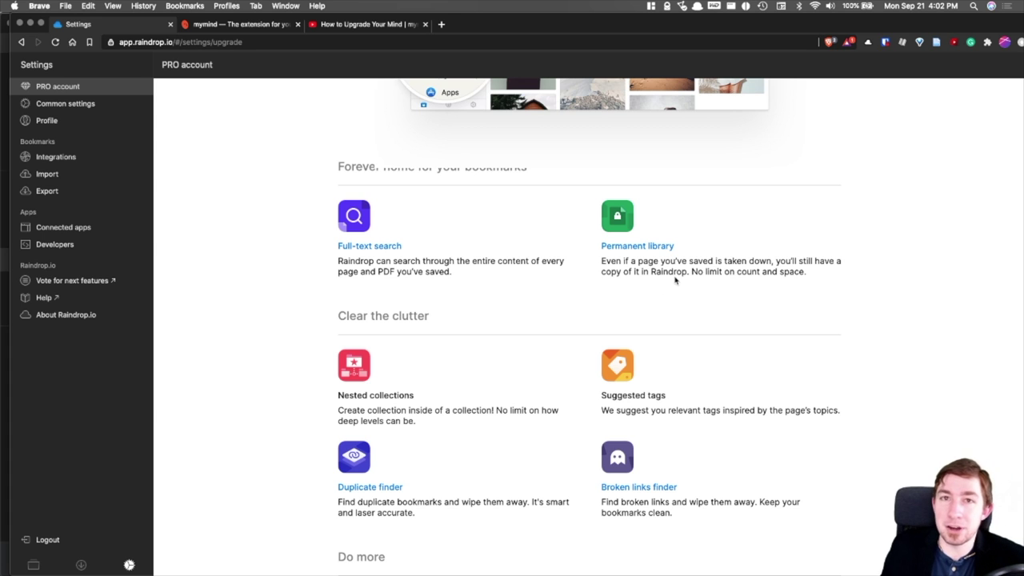
{"action": "scroll", "coordinate": [729, 218], "scroll_direction": "up", "scroll_amount": 4}
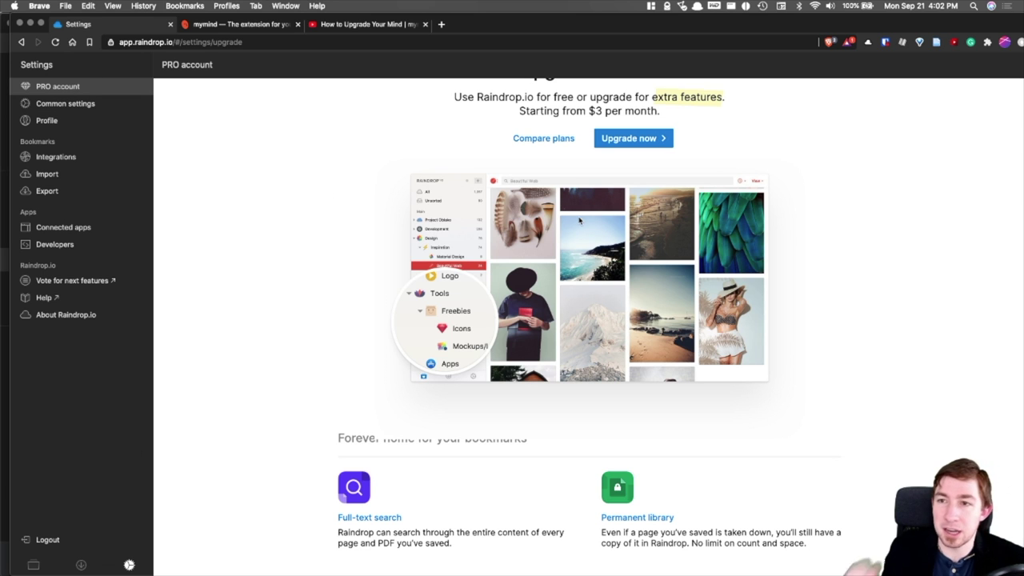
{"action": "scroll", "coordinate": [356, 225], "scroll_direction": "left", "scroll_amount": 5}
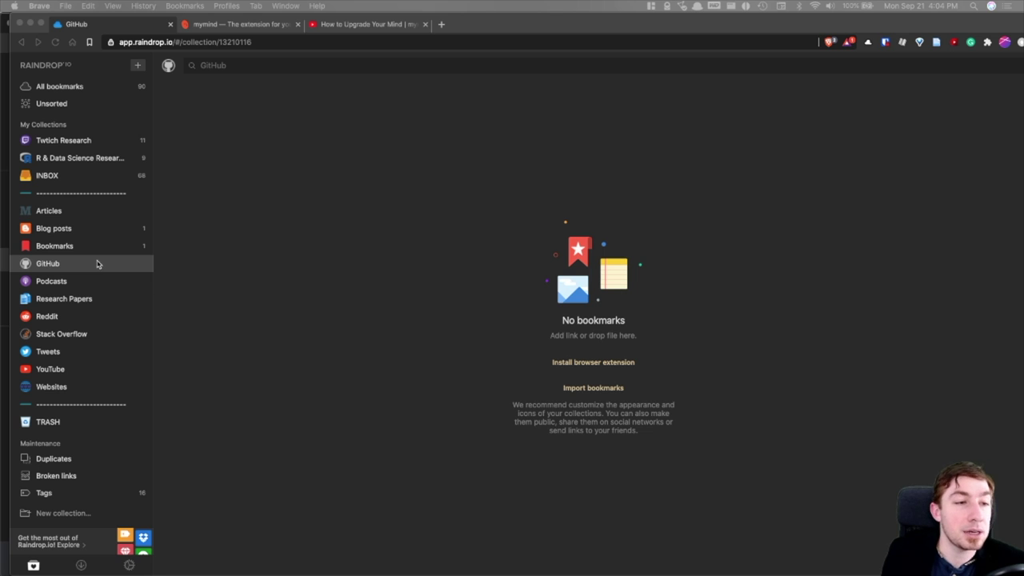
Open the Articles collection's icon chooser and look at its Templates, Link and Upload options.
{"action": "left_click", "coordinate": [189, 228]}
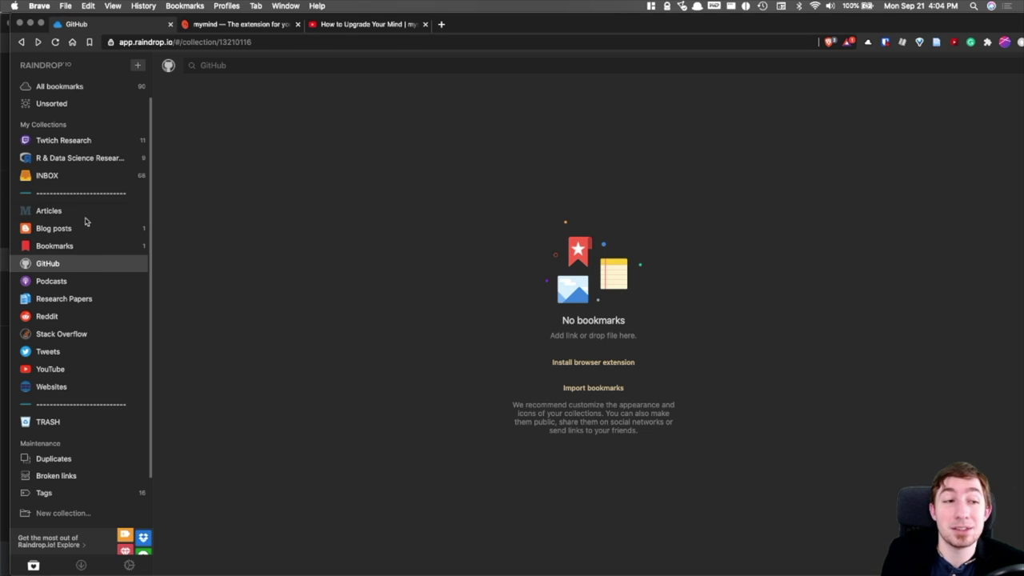
{"action": "left_click", "coordinate": [27, 215]}
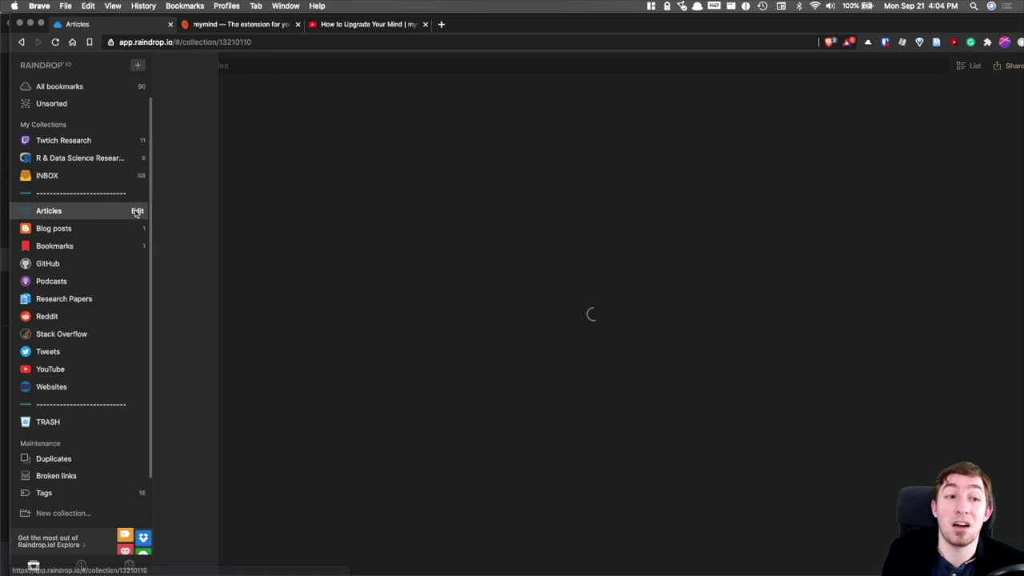
{"action": "left_click", "coordinate": [137, 211]}
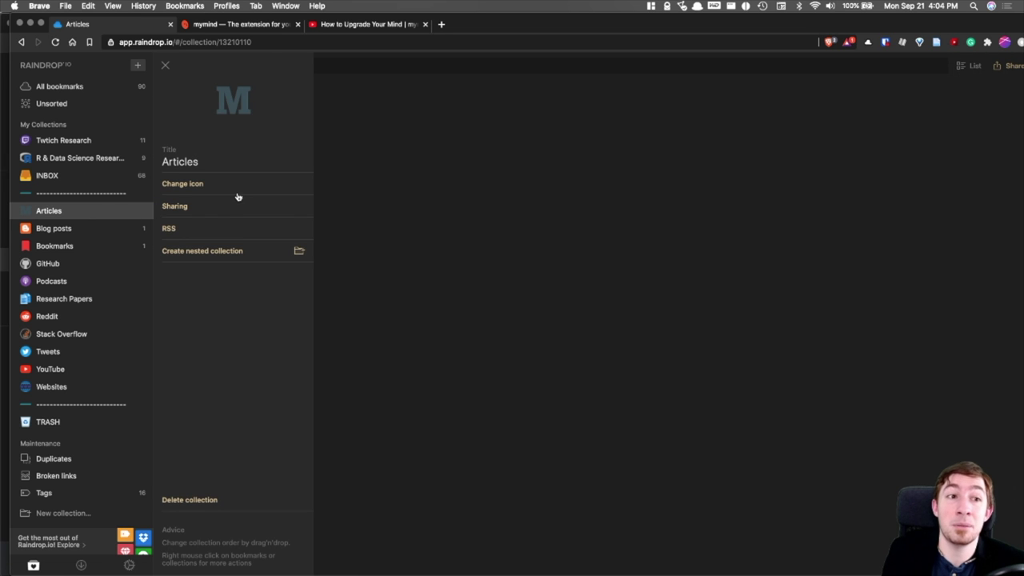
{"action": "left_click", "coordinate": [240, 108]}
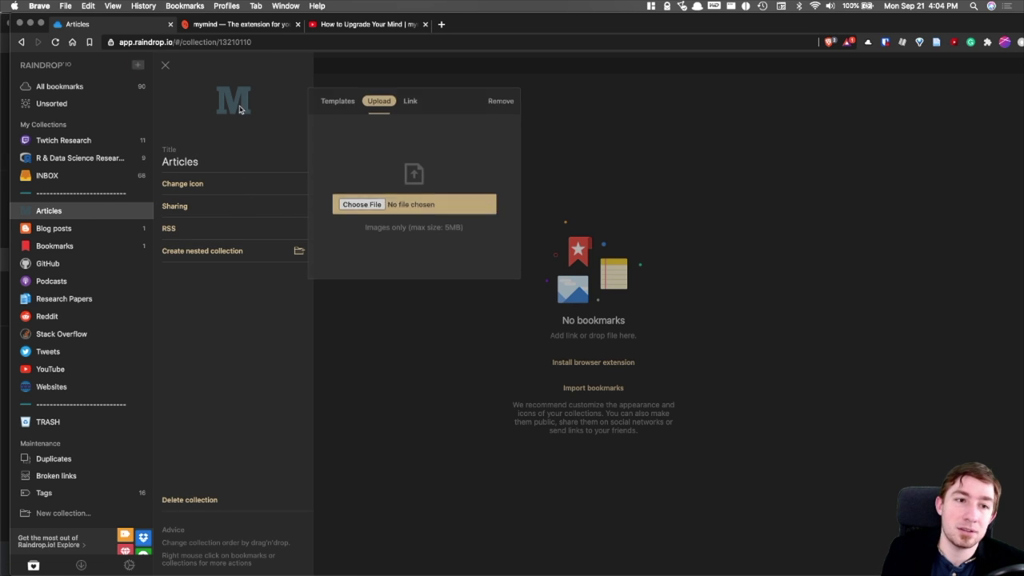
{"action": "left_click", "coordinate": [335, 101]}
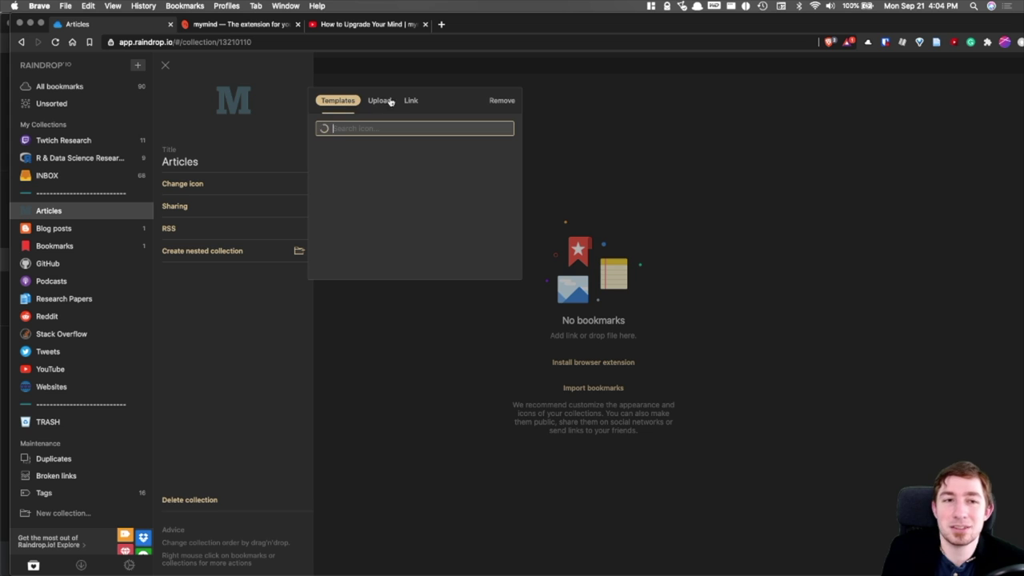
{"action": "left_click", "coordinate": [410, 101]}
{"action": "left_click", "coordinate": [379, 100]}
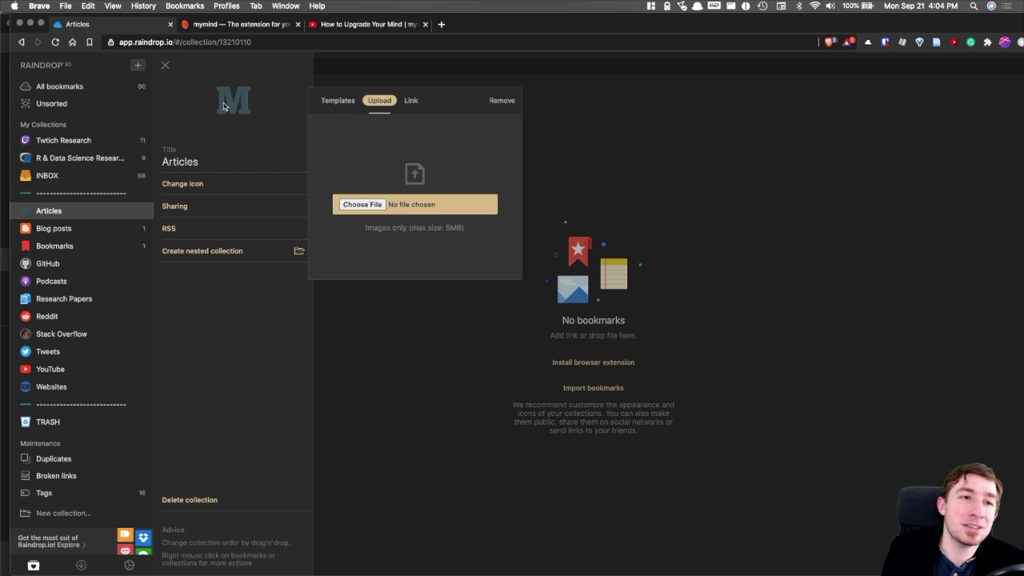
{"action": "left_click", "coordinate": [227, 126]}
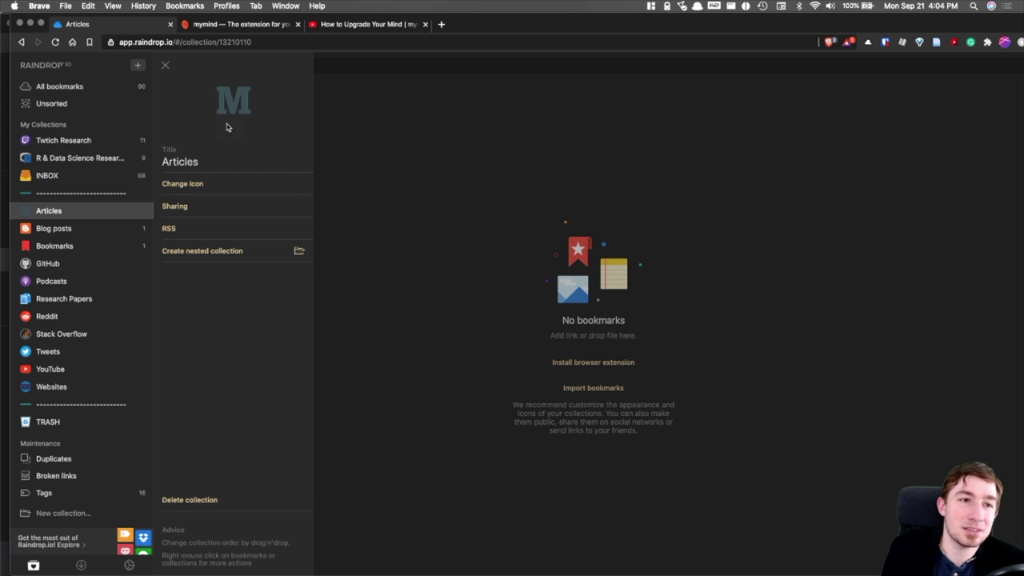
Search the template icons for 'medium' and pick the Medium M logo as the Articles icon.
{"action": "left_click", "coordinate": [196, 188]}
{"action": "left_click", "coordinate": [344, 107]}
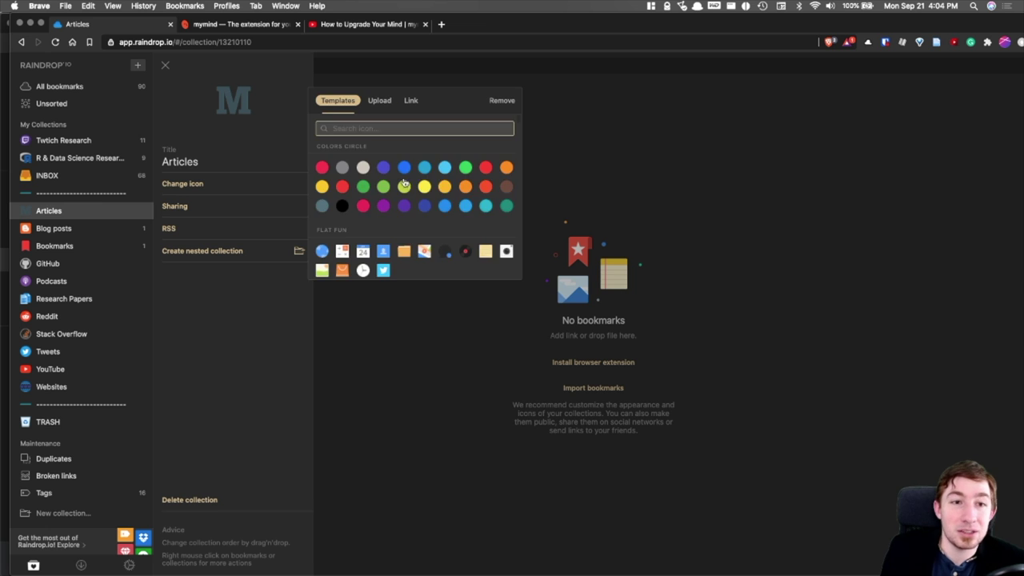
{"action": "scroll", "coordinate": [404, 184], "scroll_direction": "down", "scroll_amount": 10}
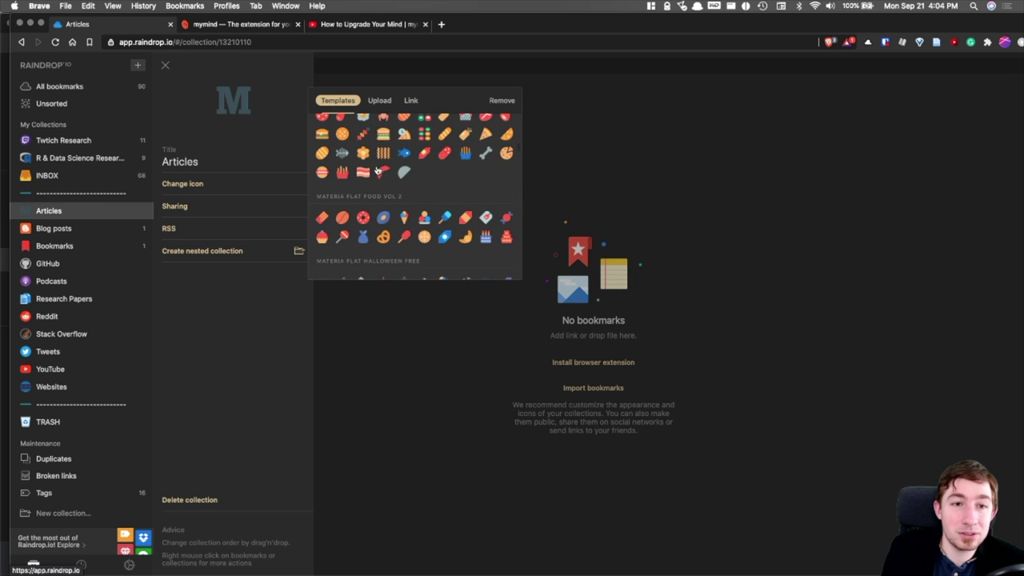
{"action": "scroll", "coordinate": [377, 170], "scroll_direction": "down", "scroll_amount": 10}
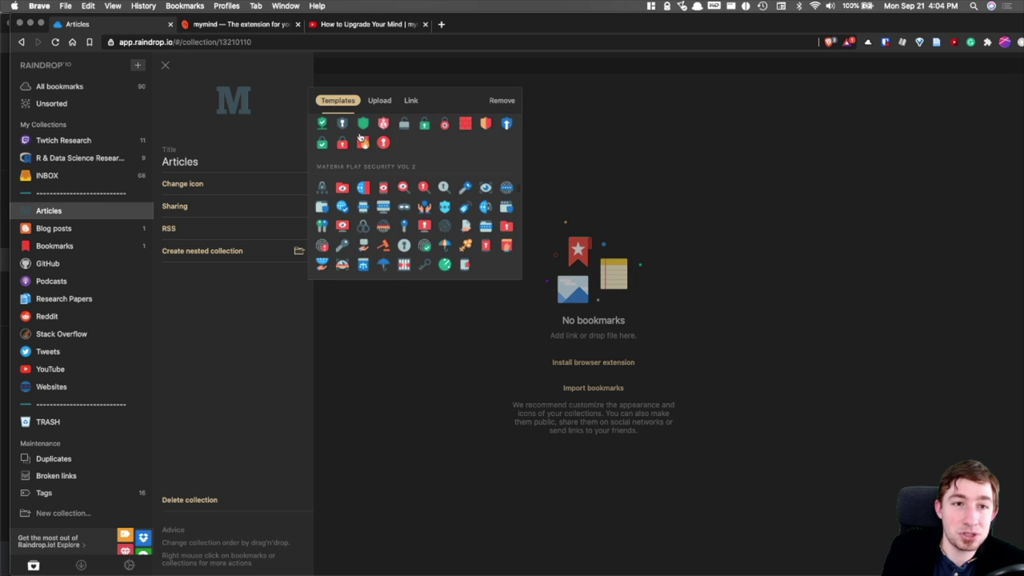
{"action": "scroll", "coordinate": [360, 137], "scroll_direction": "down", "scroll_amount": 10}
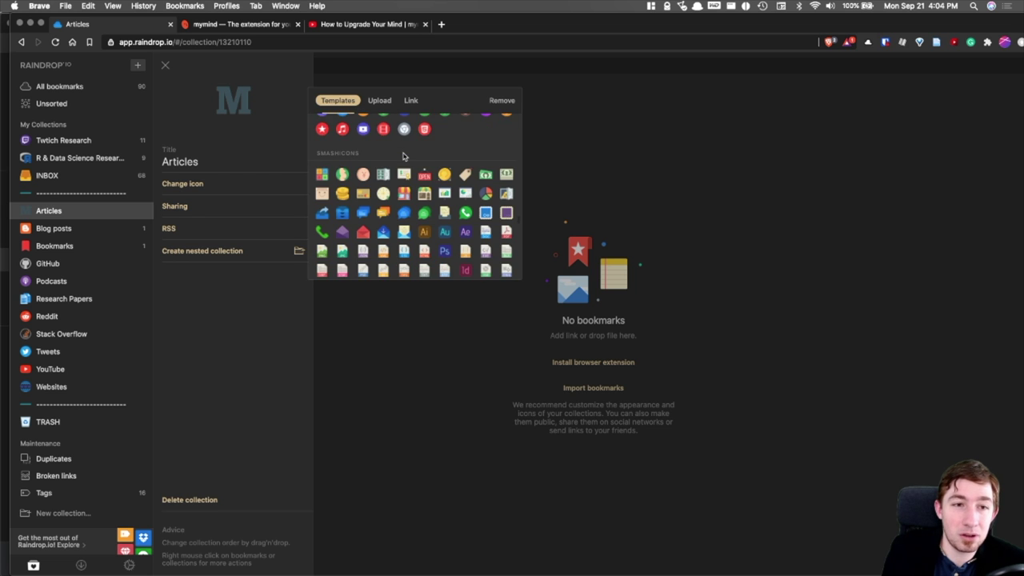
{"action": "scroll", "coordinate": [403, 156], "scroll_direction": "down", "scroll_amount": 10}
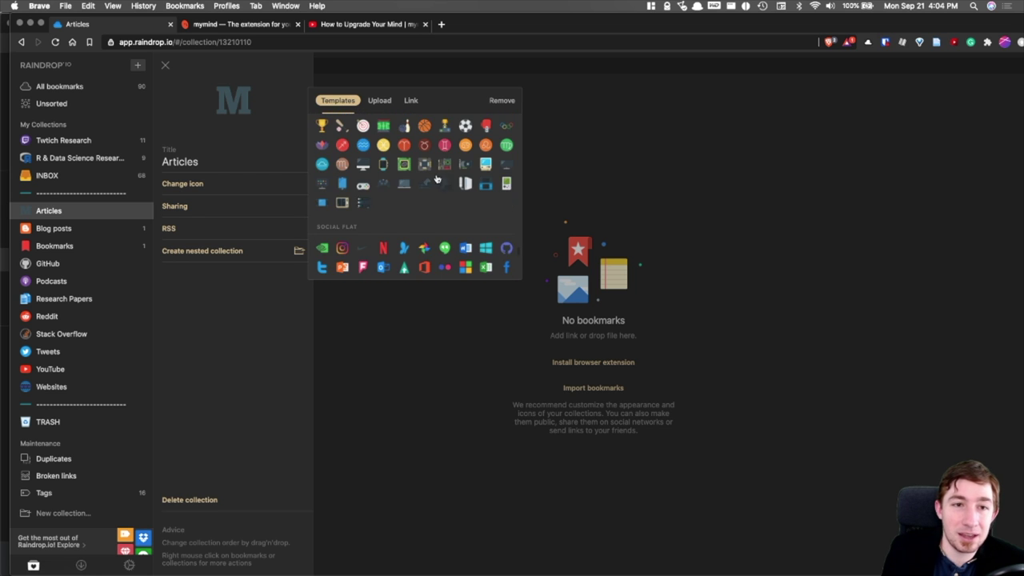
{"action": "scroll", "coordinate": [437, 178], "scroll_direction": "up", "scroll_amount": 15}
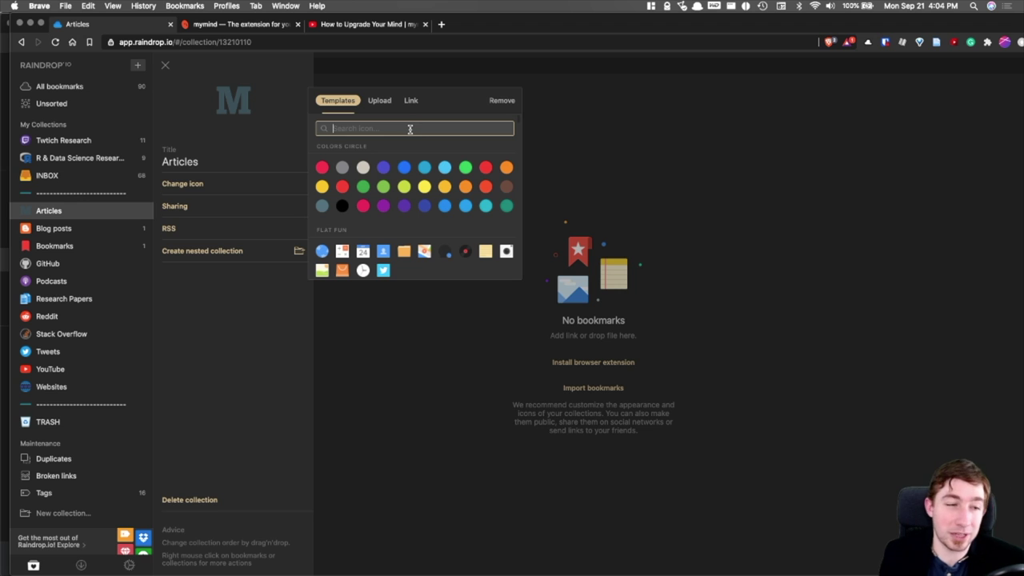
{"action": "type", "text": "medium"}
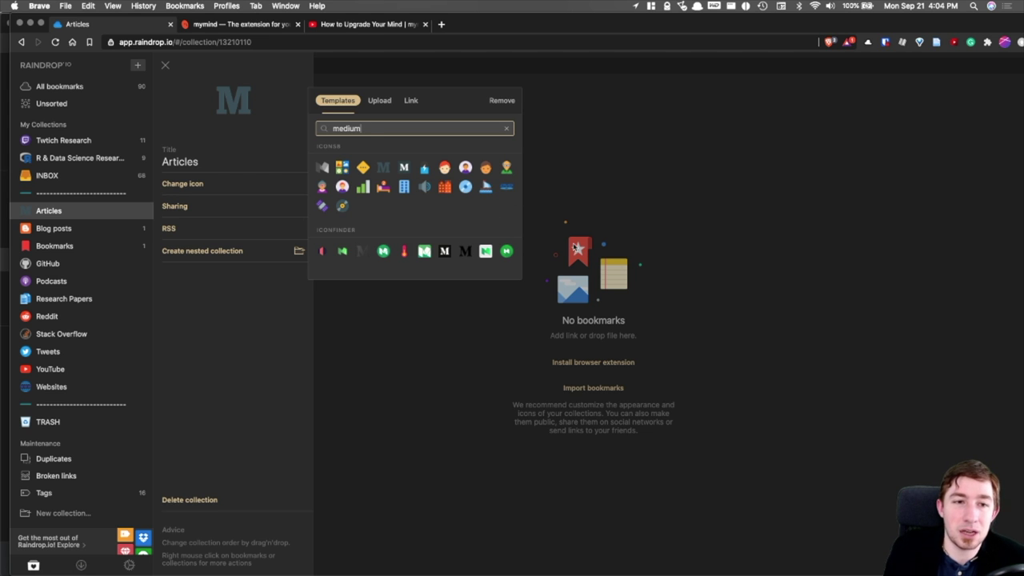
{"action": "left_click", "coordinate": [278, 276]}
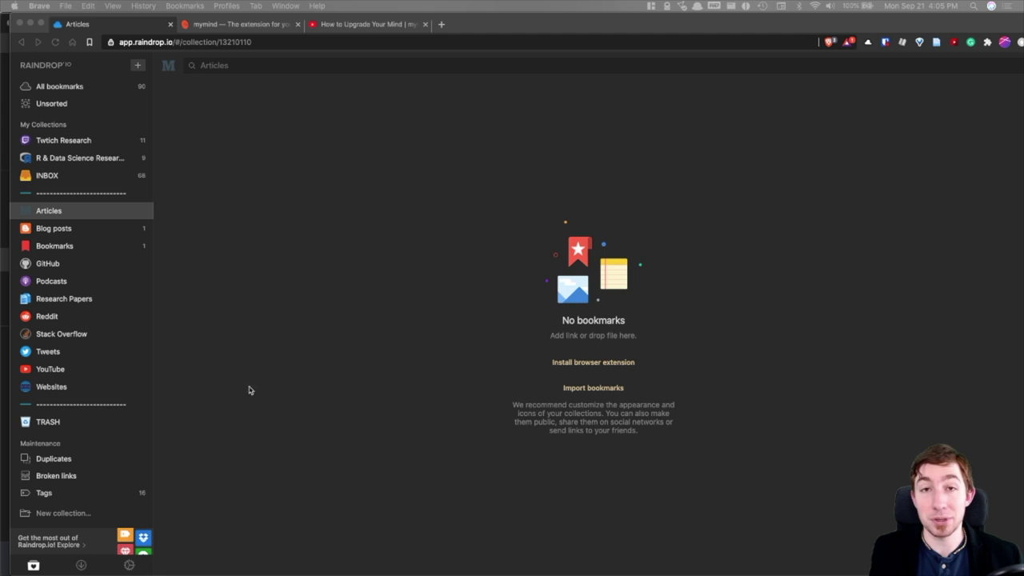
Open INBOX, find a saved twitter.com bookmark and preview it in the reader's Web view.
{"action": "left_click", "coordinate": [80, 173]}
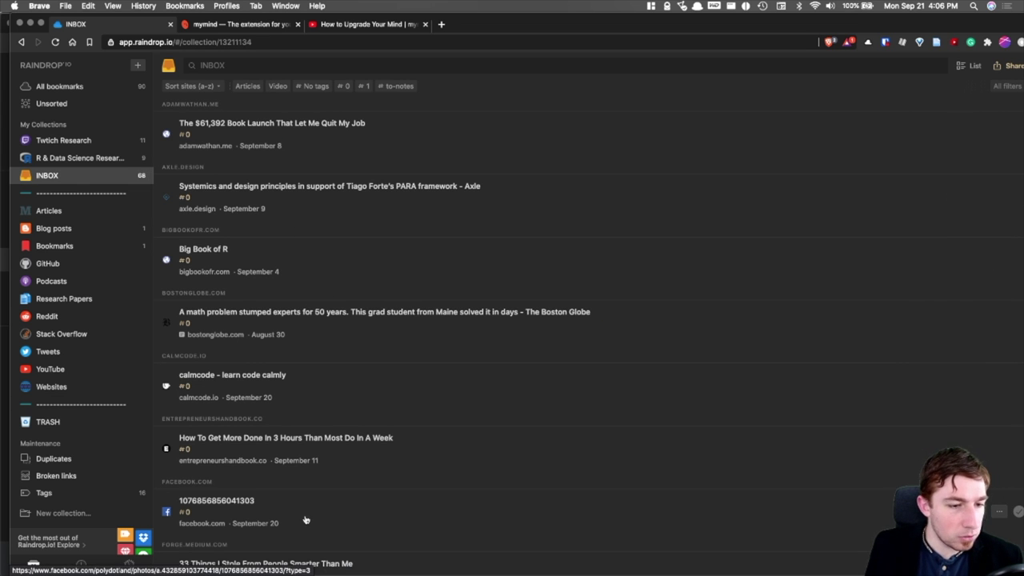
{"action": "scroll", "coordinate": [392, 452], "scroll_direction": "down", "scroll_amount": 5}
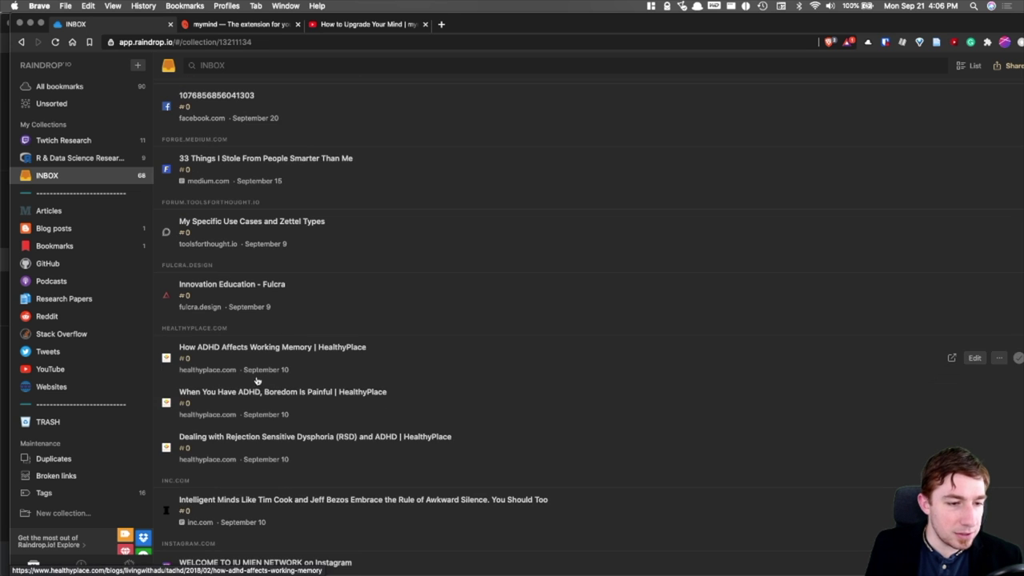
{"action": "scroll", "coordinate": [257, 381], "scroll_direction": "down", "scroll_amount": 9}
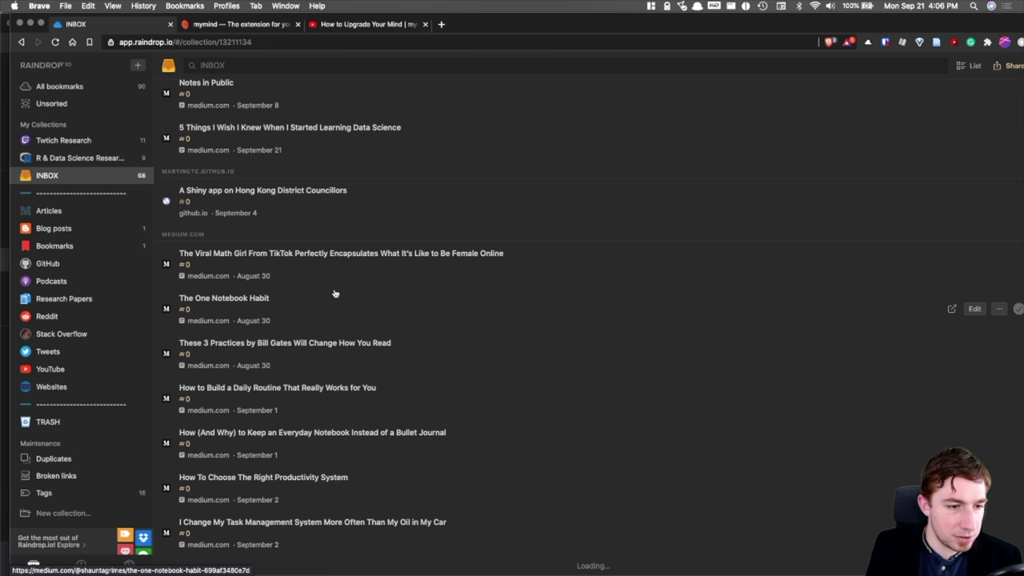
{"action": "scroll", "coordinate": [346, 292], "scroll_direction": "up", "scroll_amount": 15}
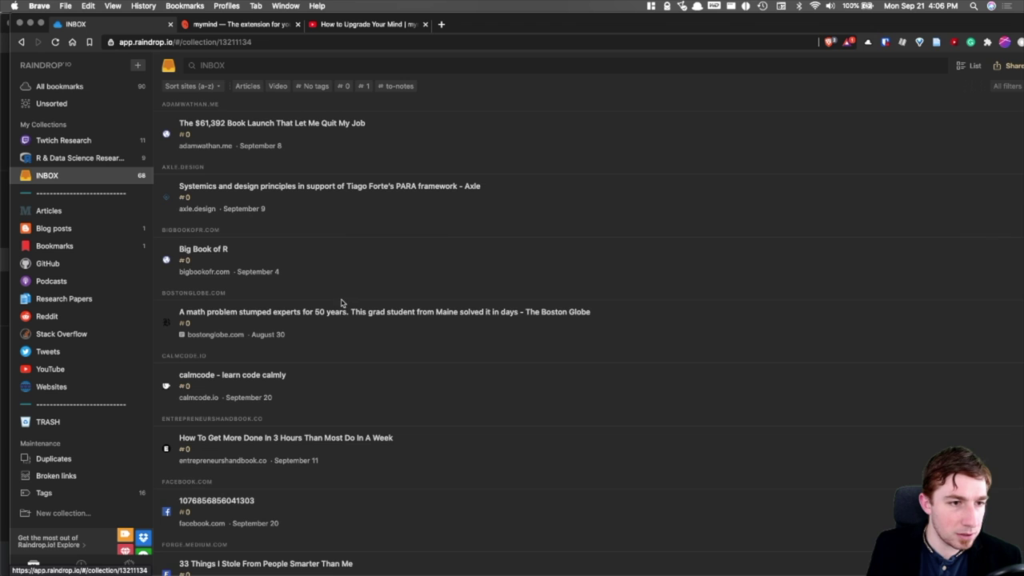
{"action": "scroll", "coordinate": [341, 303], "scroll_direction": "down", "scroll_amount": 20}
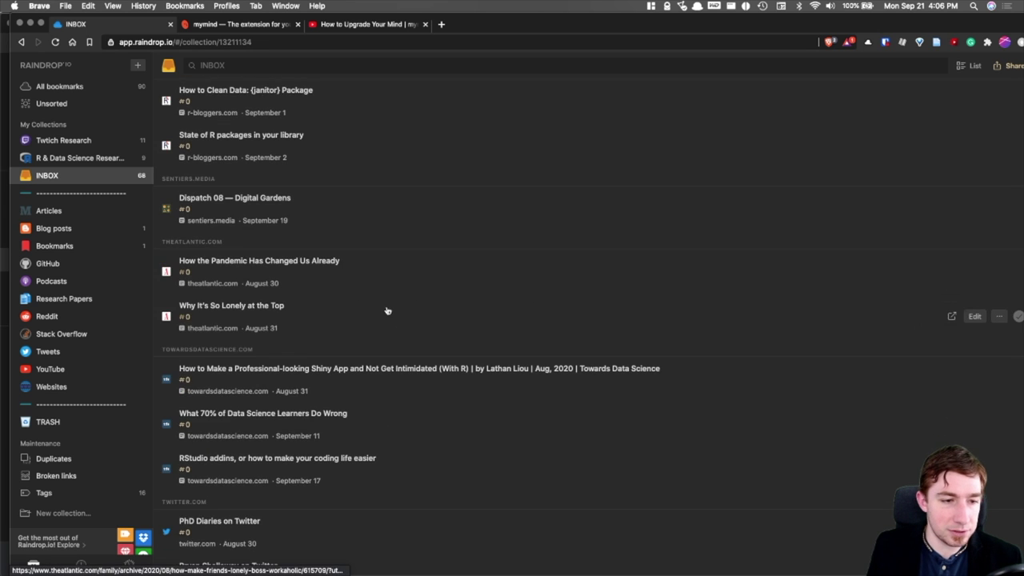
{"action": "scroll", "coordinate": [387, 310], "scroll_direction": "down", "scroll_amount": 2}
{"action": "left_click", "coordinate": [274, 431]}
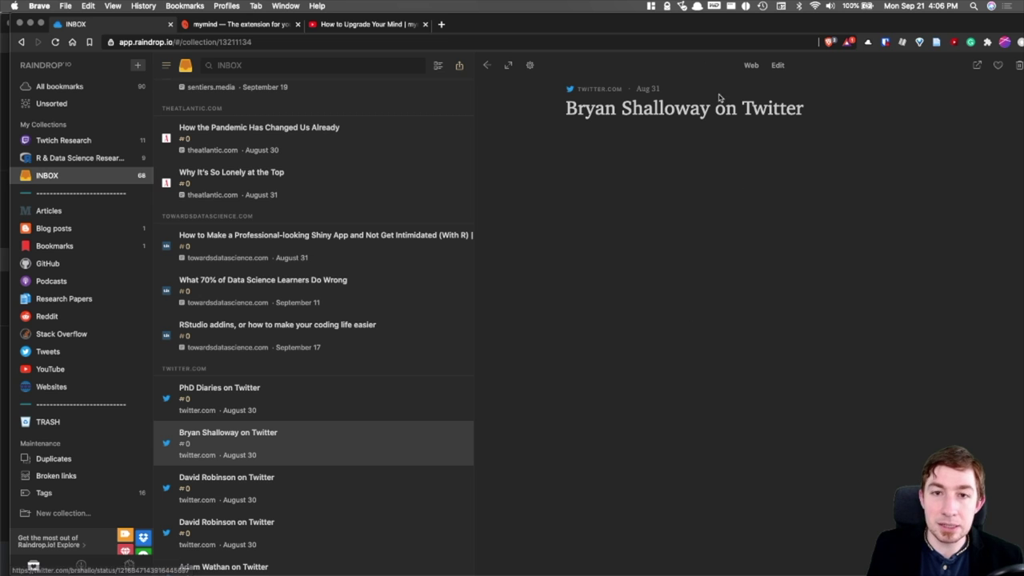
{"action": "left_click", "coordinate": [718, 96]}
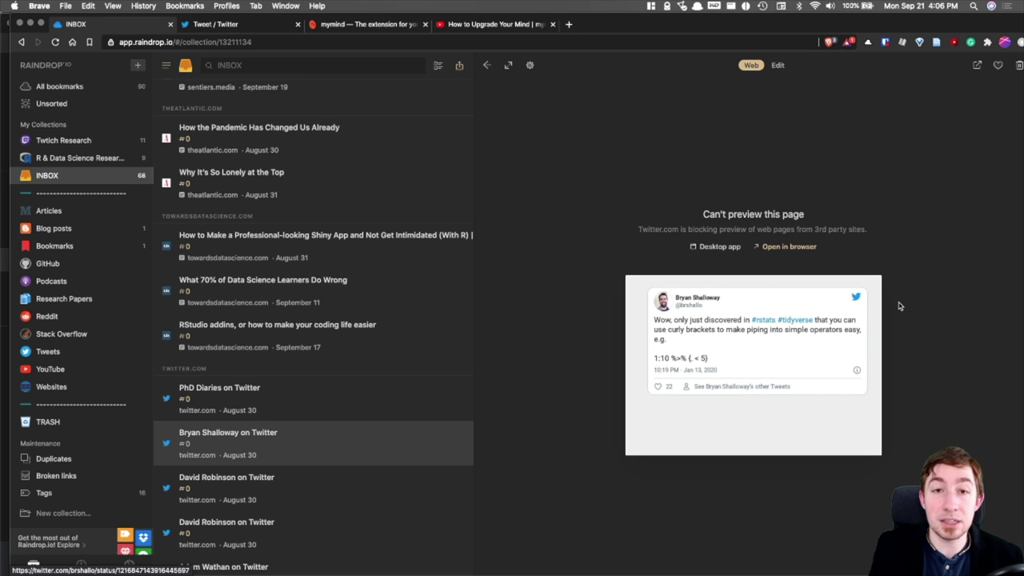
Open the 'Why It's So Lonely at the Top' bookmark in the reader panel.
{"action": "scroll", "coordinate": [246, 258], "scroll_direction": "up", "scroll_amount": 3}
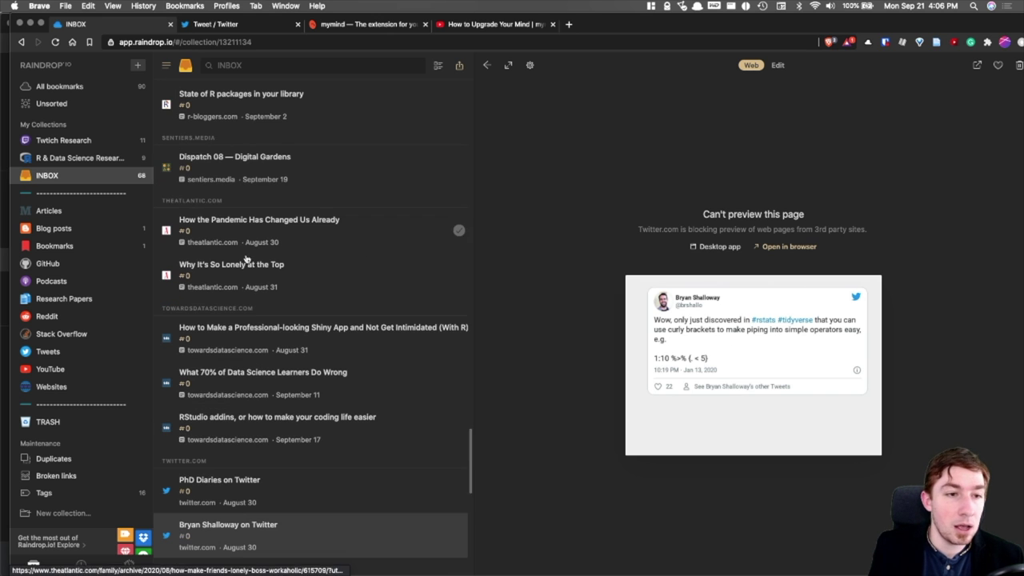
{"action": "left_click", "coordinate": [269, 280]}
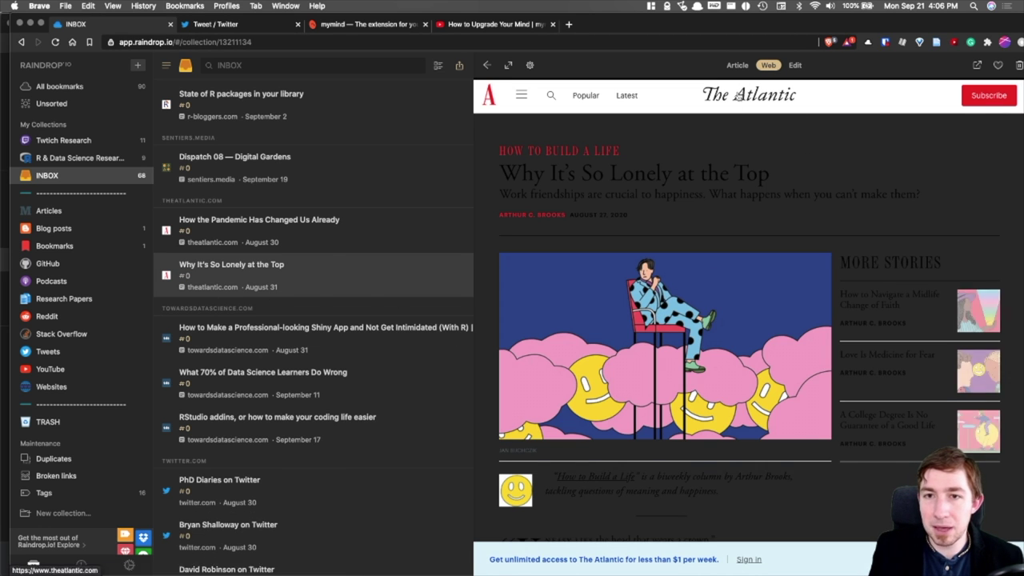
Switch the reader to clean article view and scroll through the article.
{"action": "left_click", "coordinate": [737, 65]}
{"action": "scroll", "coordinate": [780, 216], "scroll_direction": "down", "scroll_amount": 10}
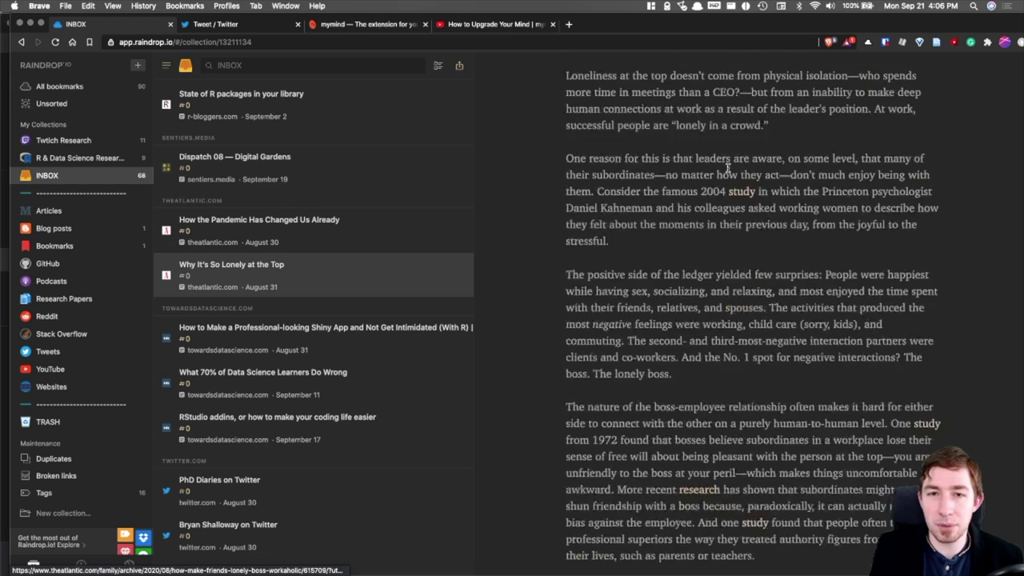
{"action": "scroll", "coordinate": [727, 165], "scroll_direction": "down", "scroll_amount": 8}
{"action": "scroll", "coordinate": [279, 160], "scroll_direction": "up", "scroll_amount": 10}
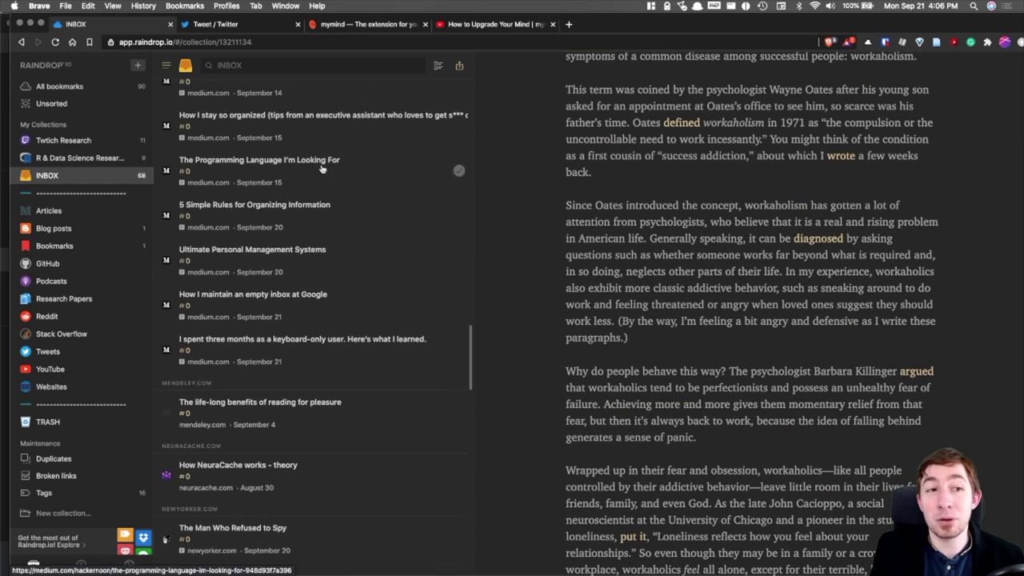
{"action": "scroll", "coordinate": [712, 144], "scroll_direction": "up", "scroll_amount": 5}
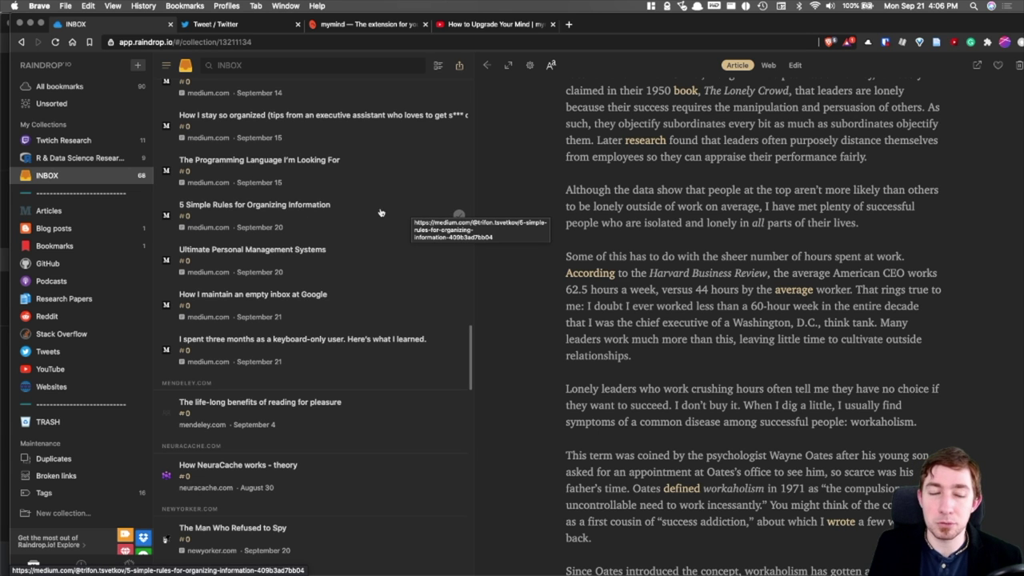
Open '5 Simple Rules for Organizing Information' and read through it in article view.
{"action": "left_click", "coordinate": [315, 210]}
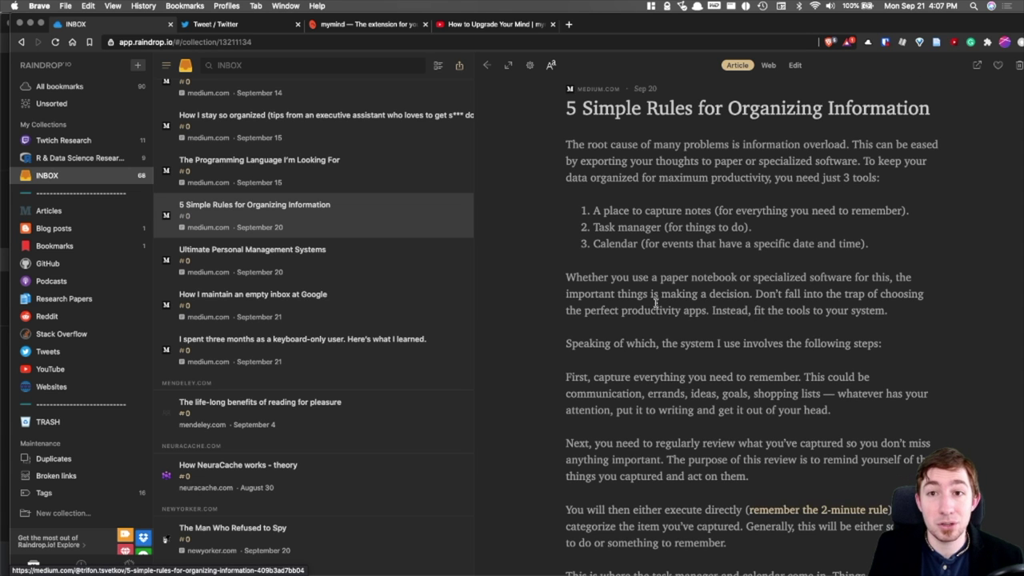
{"action": "scroll", "coordinate": [706, 240], "scroll_direction": "down", "scroll_amount": 5}
{"action": "scroll", "coordinate": [706, 240], "scroll_direction": "down", "scroll_amount": 15}
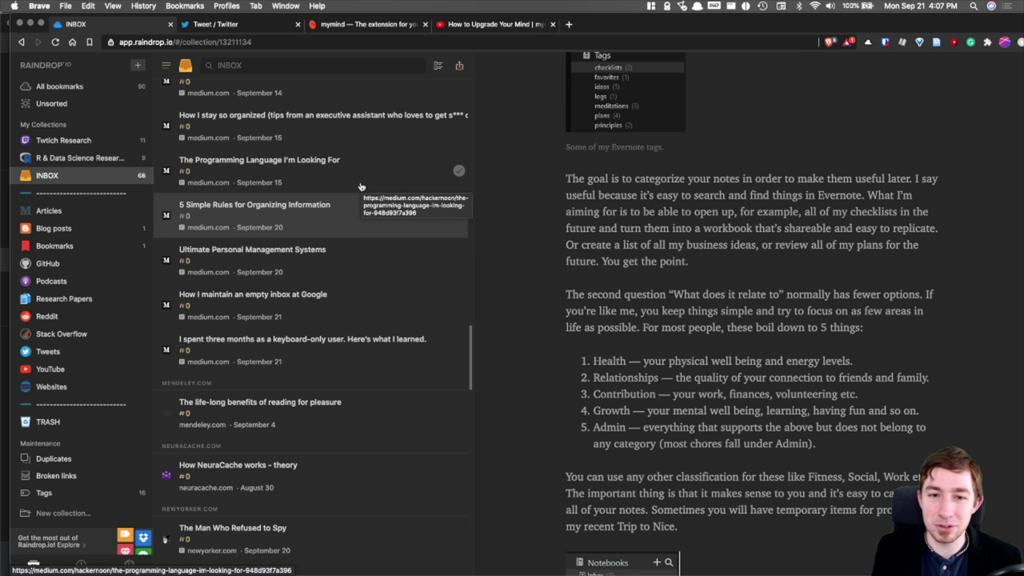
{"action": "scroll", "coordinate": [696, 207], "scroll_direction": "down", "scroll_amount": 2}
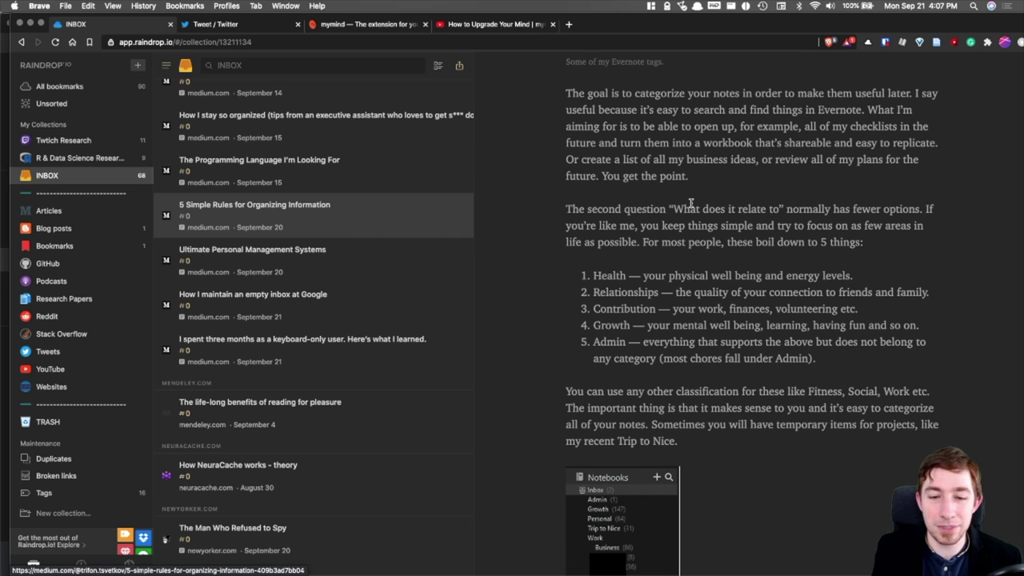
{"action": "scroll", "coordinate": [691, 203], "scroll_direction": "down", "scroll_amount": 5}
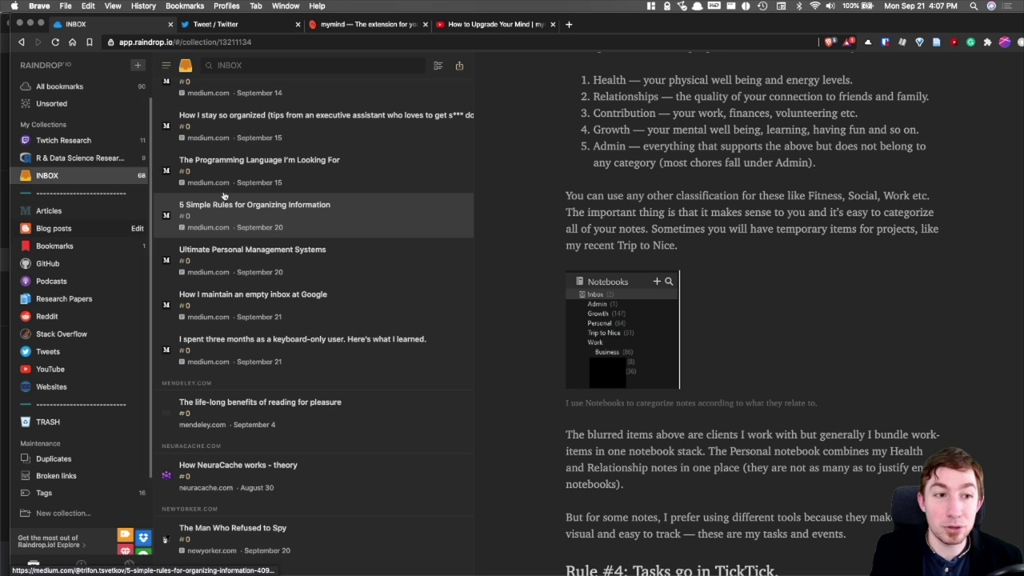
{"action": "scroll", "coordinate": [723, 170], "scroll_direction": "up", "scroll_amount": 20}
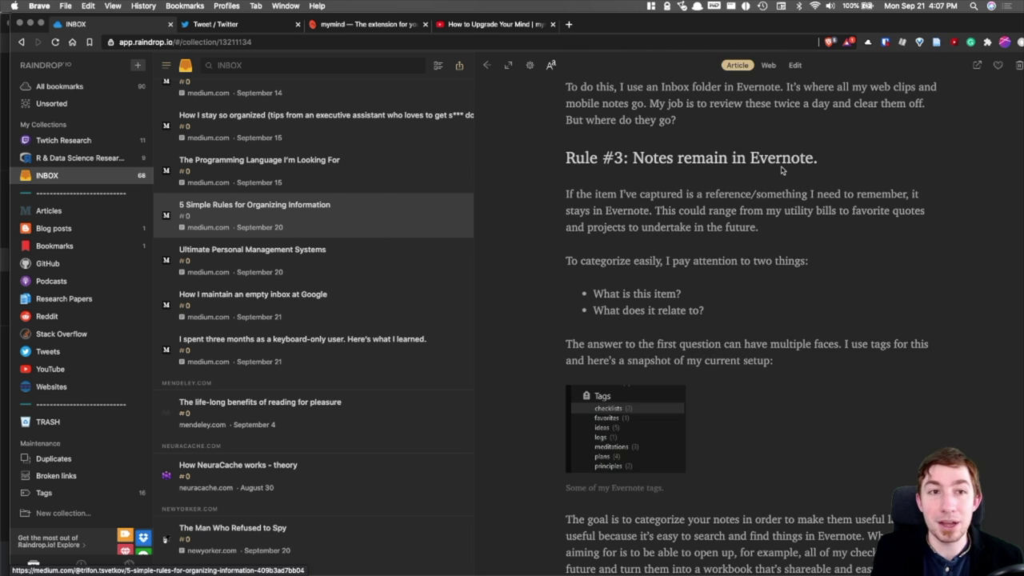
{"action": "scroll", "coordinate": [313, 240], "scroll_direction": "up", "scroll_amount": 1}
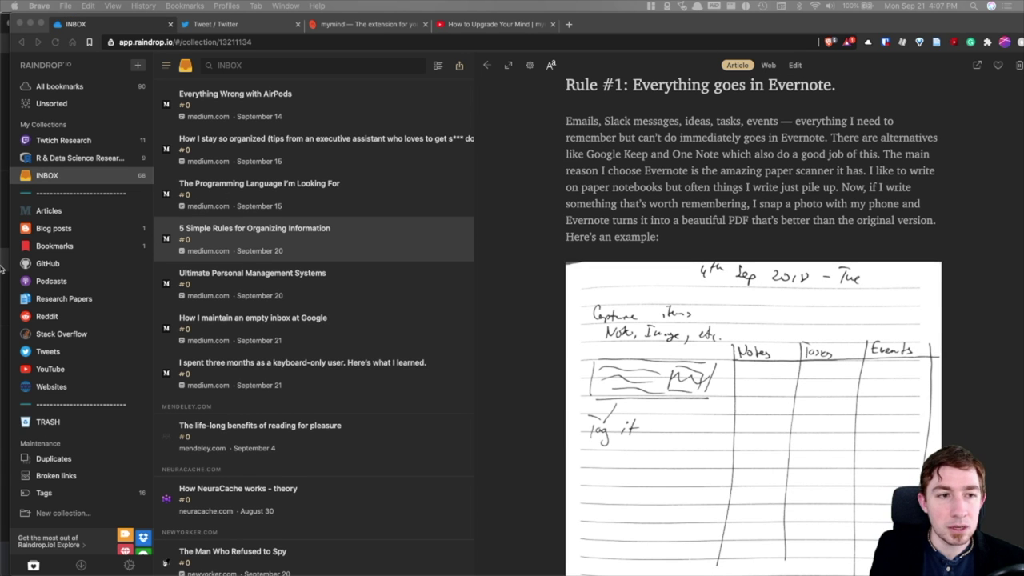
{"action": "scroll", "coordinate": [261, 172], "scroll_direction": "up", "scroll_amount": 12}
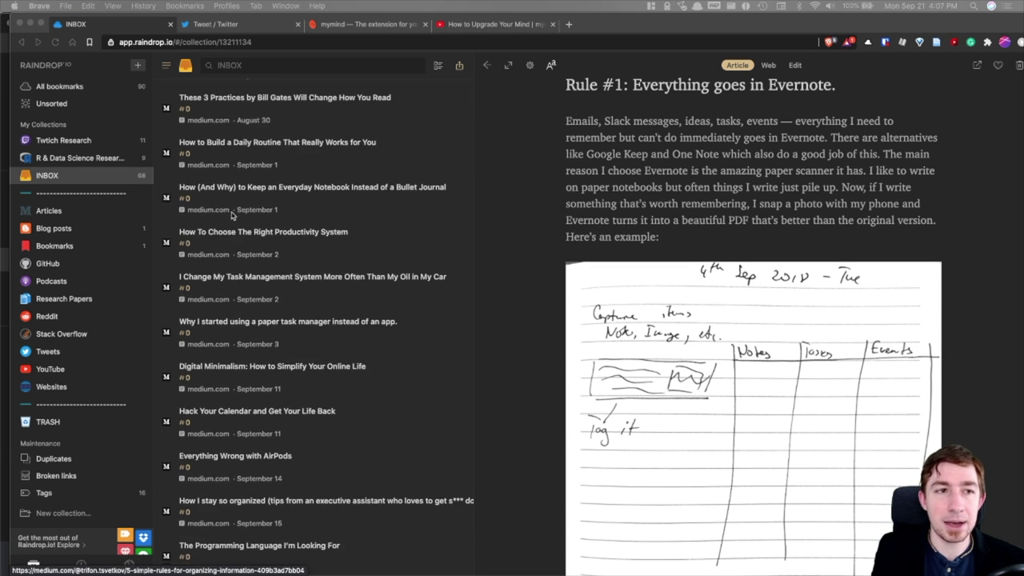
{"action": "scroll", "coordinate": [262, 178], "scroll_direction": "up", "scroll_amount": 10}
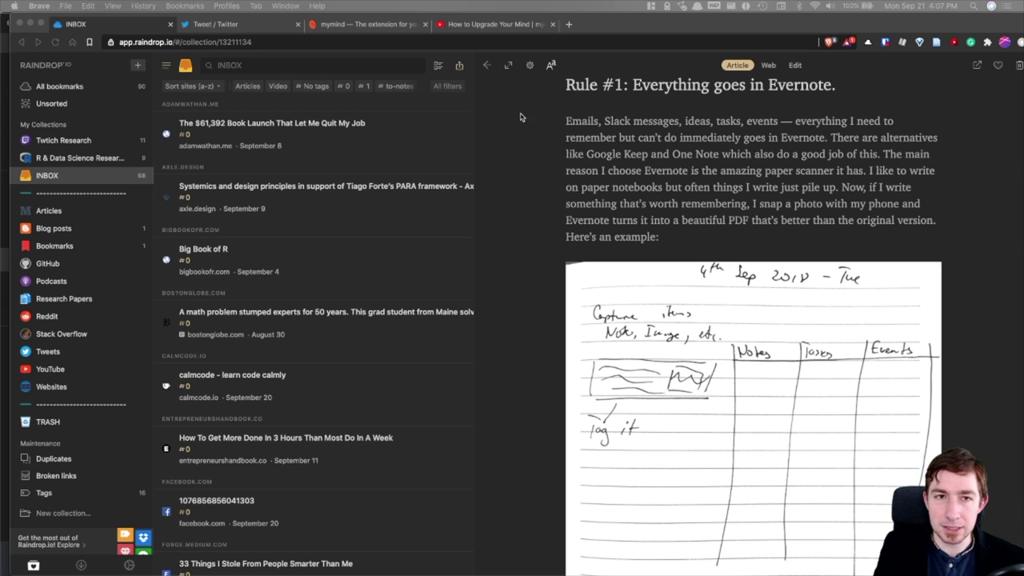
{"action": "left_click", "coordinate": [569, 28]}
Load medium.com and open the 'Ten Time-Saving R Hacks' article.
{"action": "type", "text": "mediu"}
{"action": "key", "text": "Return"}
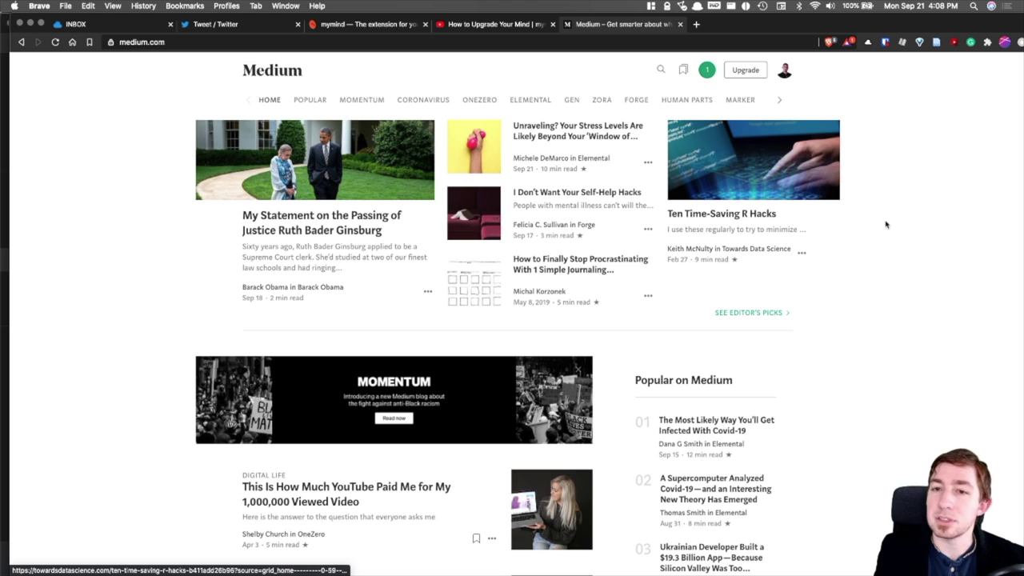
{"action": "left_click", "coordinate": [708, 220]}
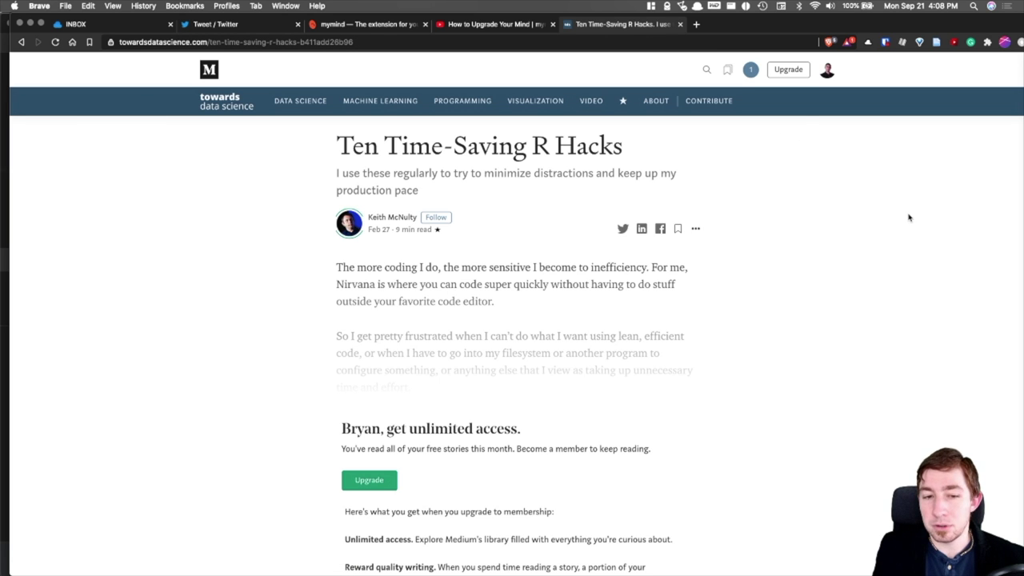
{"action": "scroll", "coordinate": [381, 361], "scroll_direction": "down", "scroll_amount": 5}
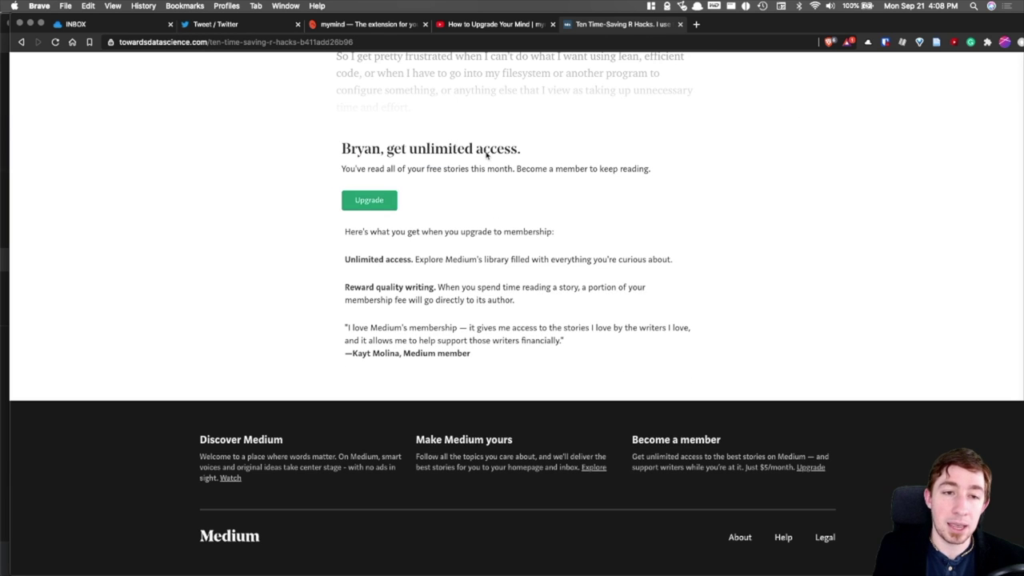
{"action": "scroll", "coordinate": [524, 254], "scroll_direction": "up", "scroll_amount": 5}
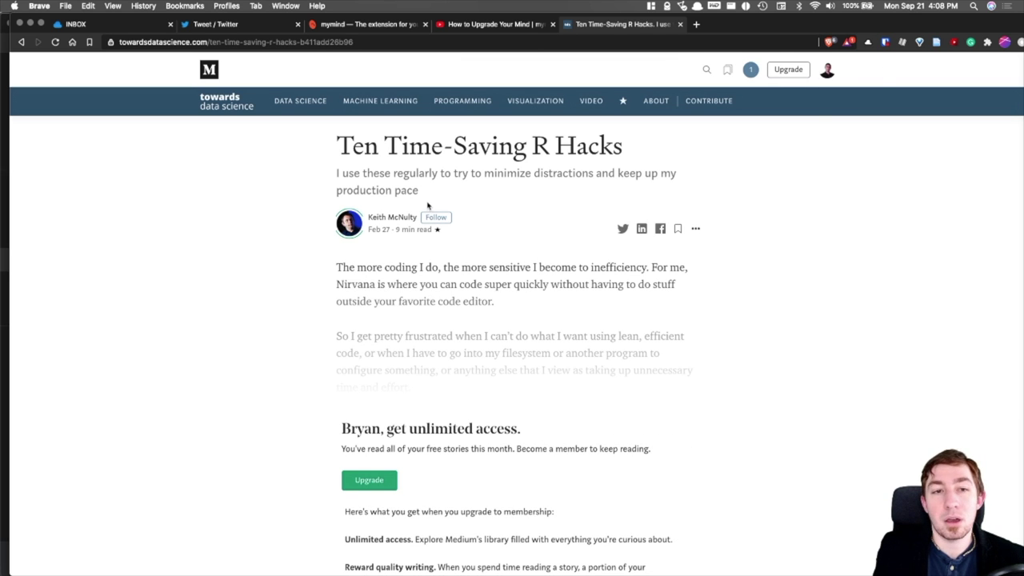
Save 'Ten Time-Saving R Hacks' to INBOX with the tag 0 and close its tab.
{"action": "left_click", "coordinate": [868, 45]}
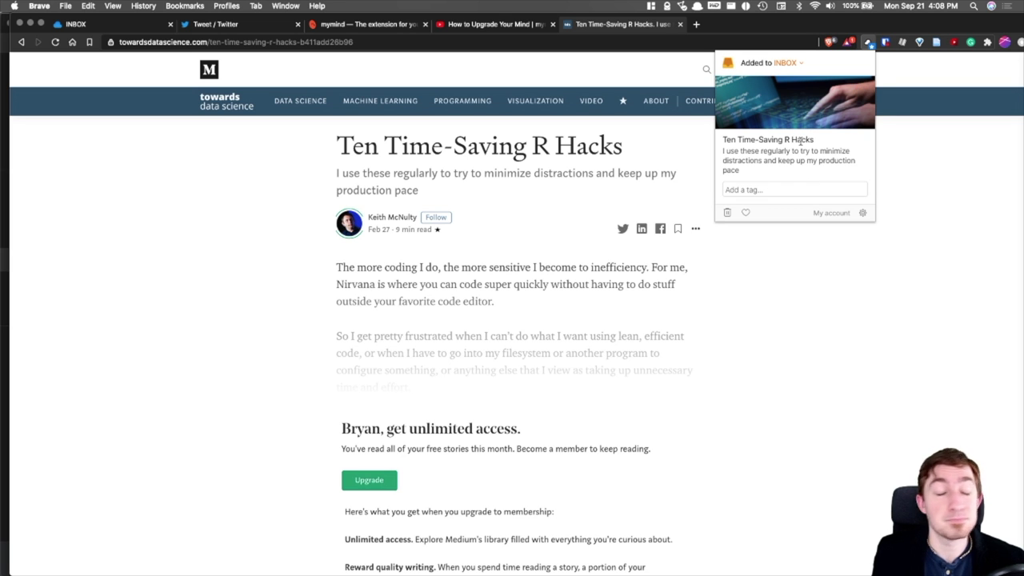
{"action": "left_click", "coordinate": [767, 192]}
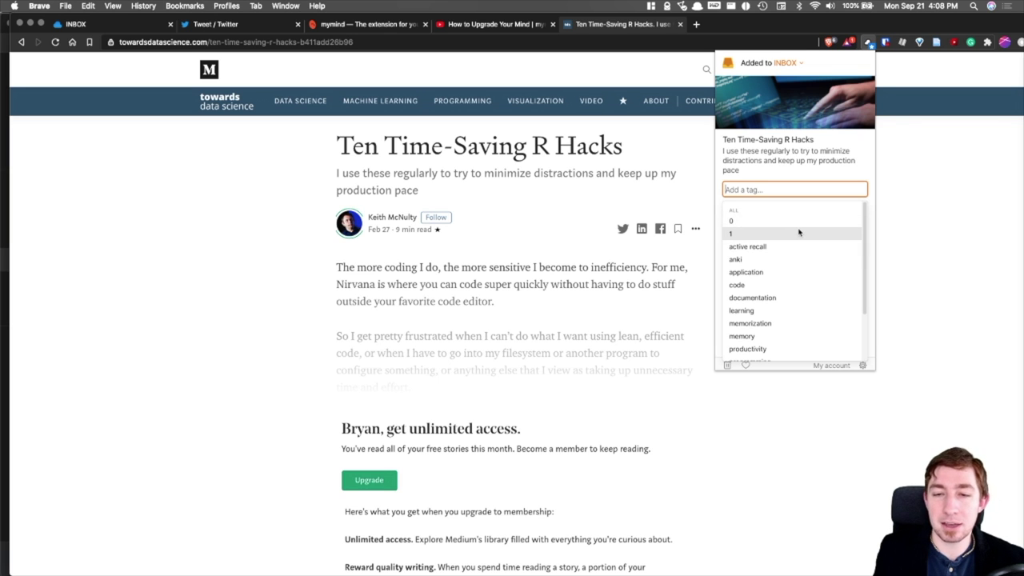
{"action": "left_click", "coordinate": [737, 223]}
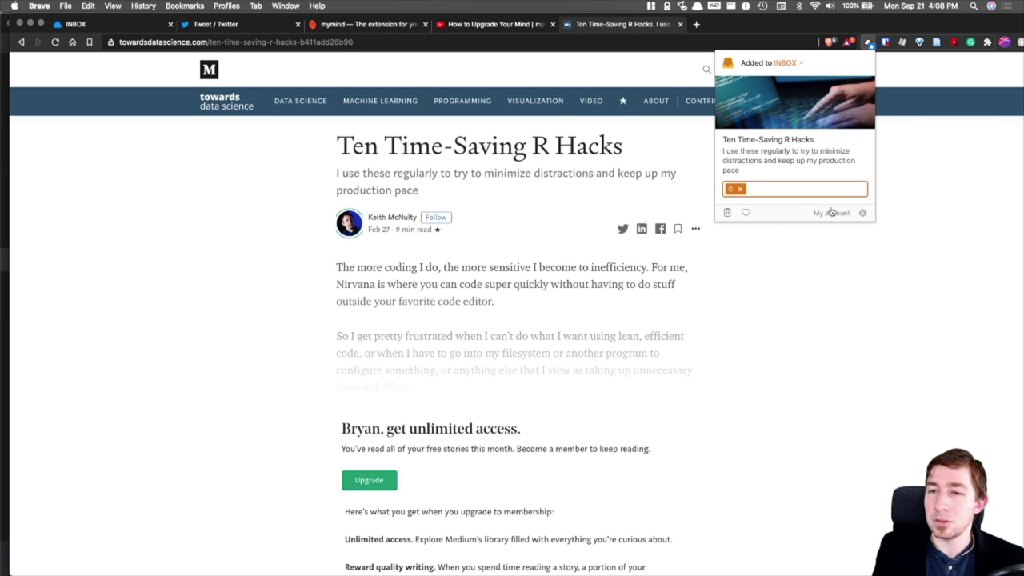
{"action": "left_click", "coordinate": [929, 162]}
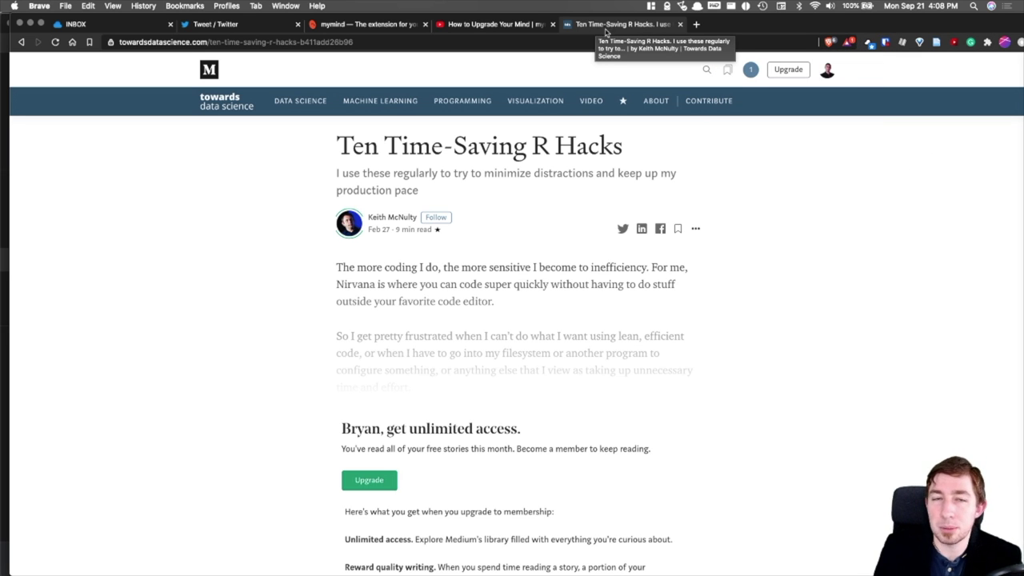
{"action": "key", "text": "super+w"}
Reload the INBOX page so it shows 69 bookmarks, then open the Blog posts collection.
{"action": "right_click", "coordinate": [101, 29]}
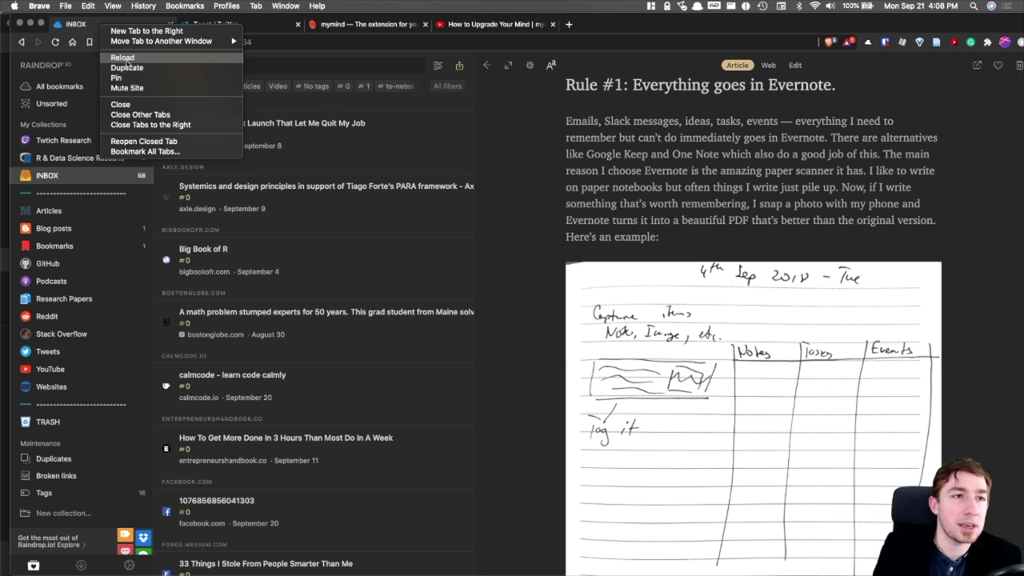
{"action": "left_click", "coordinate": [129, 61]}
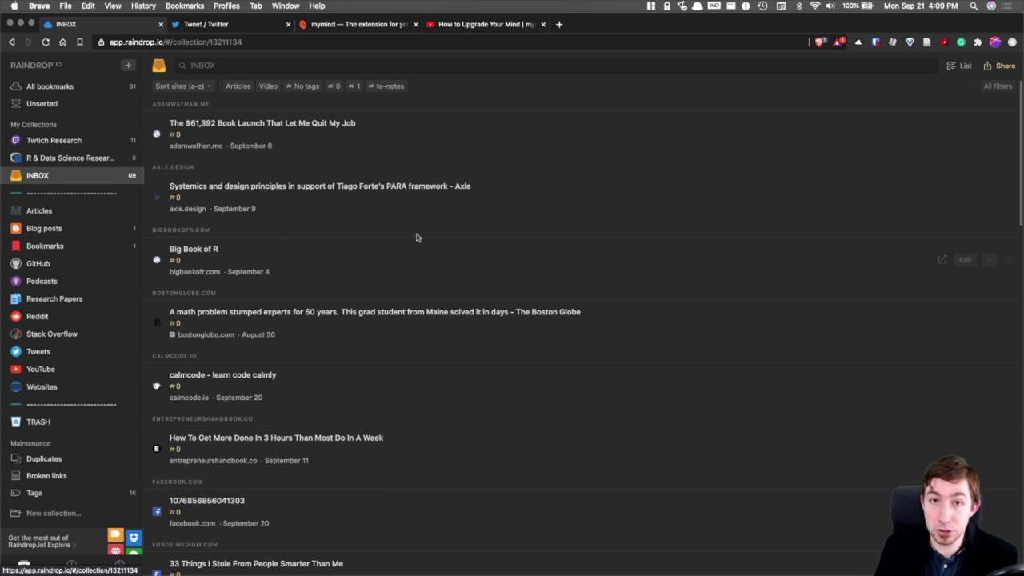
{"action": "left_click", "coordinate": [56, 229]}
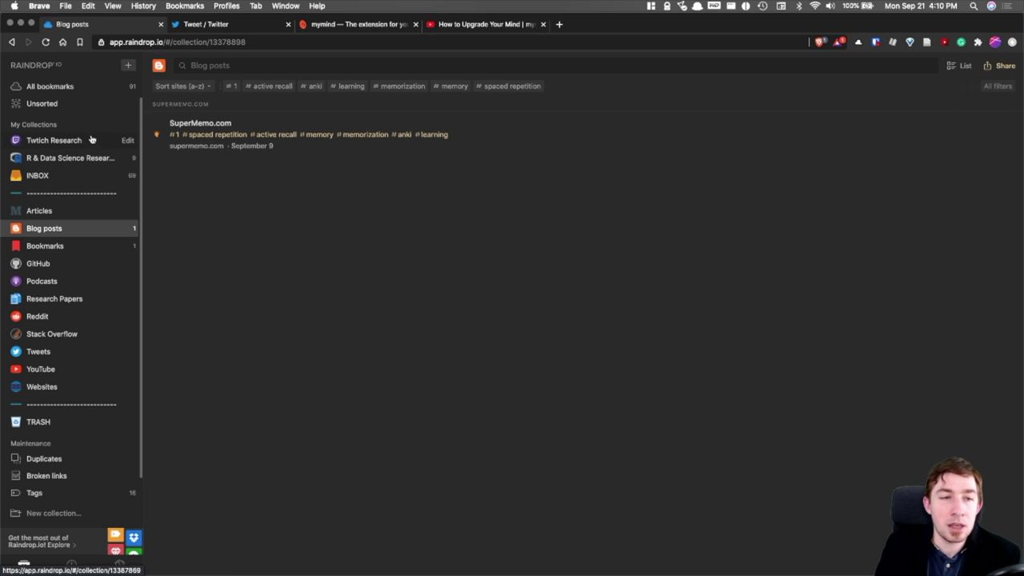
Focus the Blog posts search box, then switch to the Obsidian note reviewing the MyMind app.
{"action": "left_click", "coordinate": [388, 64]}
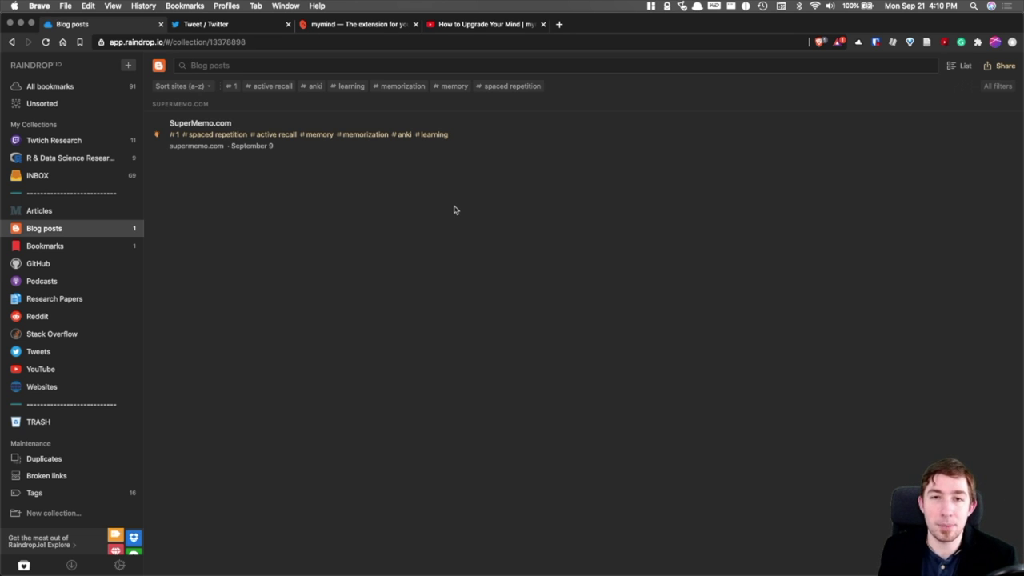
{"action": "key", "text": "super+Tab"}
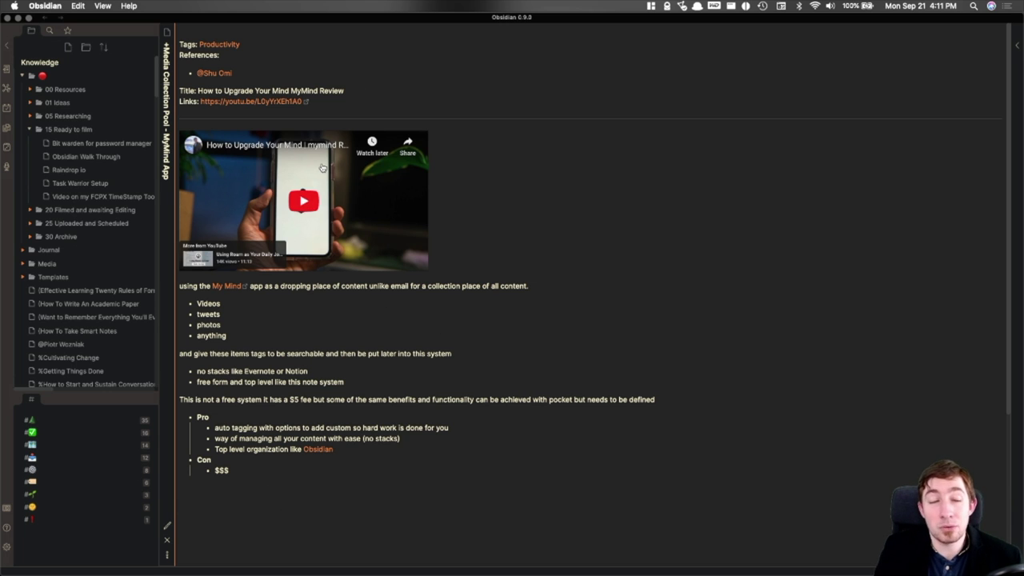
Switch from Obsidian back to Brave showing Raindrop's Blog posts collection.
{"action": "key", "text": "super+Tab"}
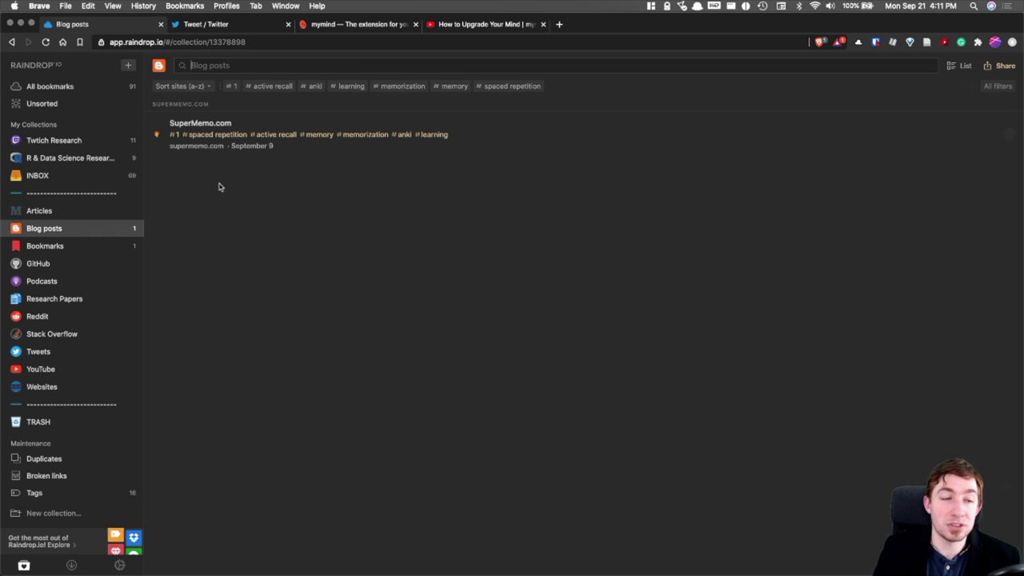
Bring up Reeder, move its window toward the centre and make it slightly taller.
{"action": "key", "text": "super+Tab"}
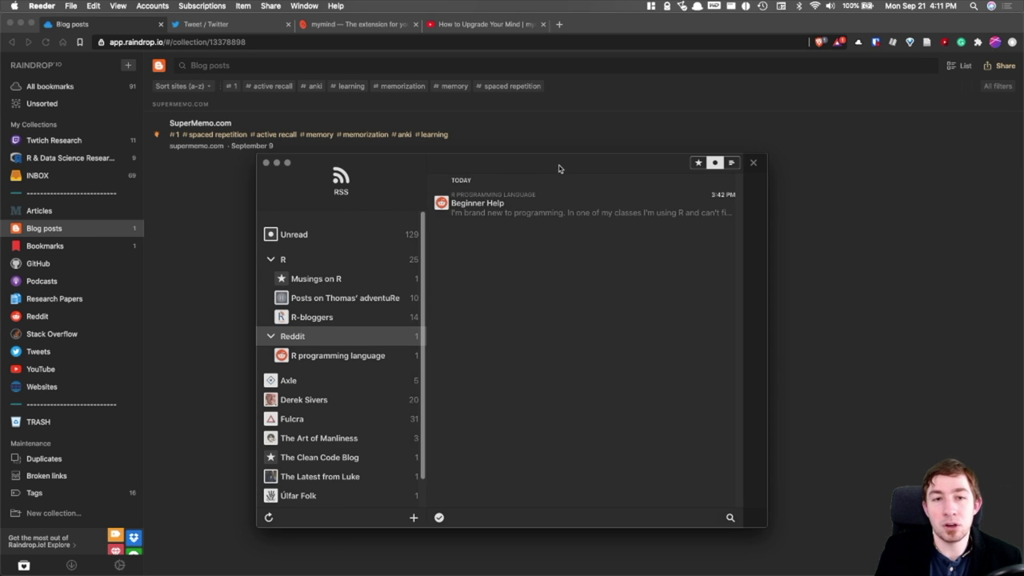
{"action": "left_click_drag", "start_coordinate": [558, 168], "coordinate": [615, 191]}
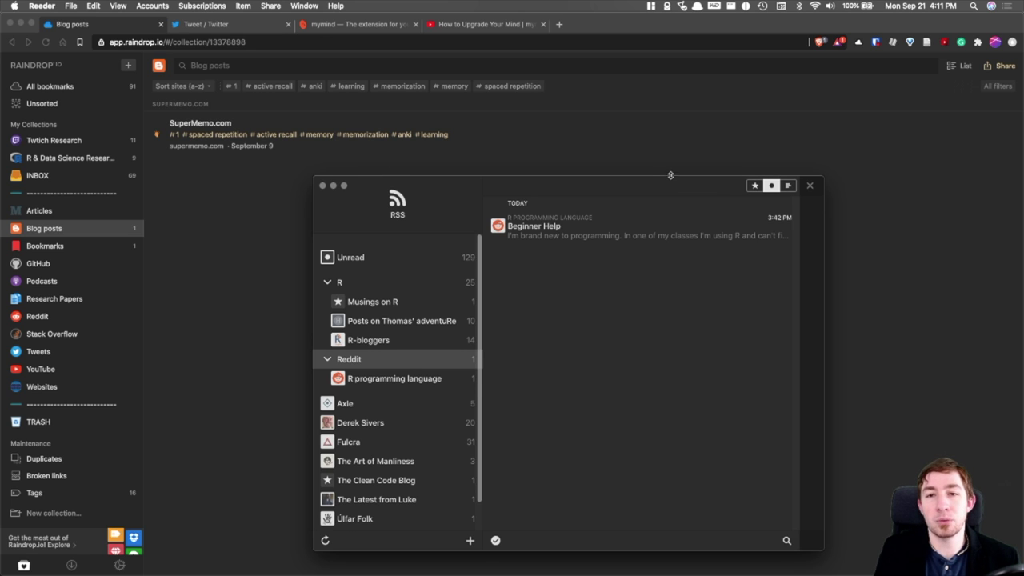
{"action": "left_click_drag", "start_coordinate": [670, 174], "coordinate": [670, 168]}
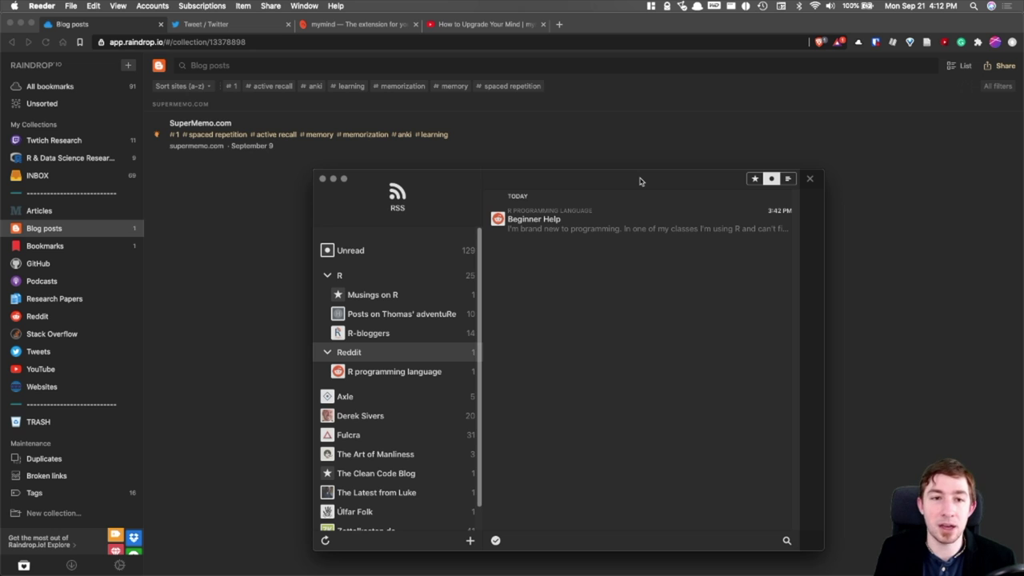
{"action": "left_click_drag", "start_coordinate": [551, 185], "coordinate": [552, 184]}
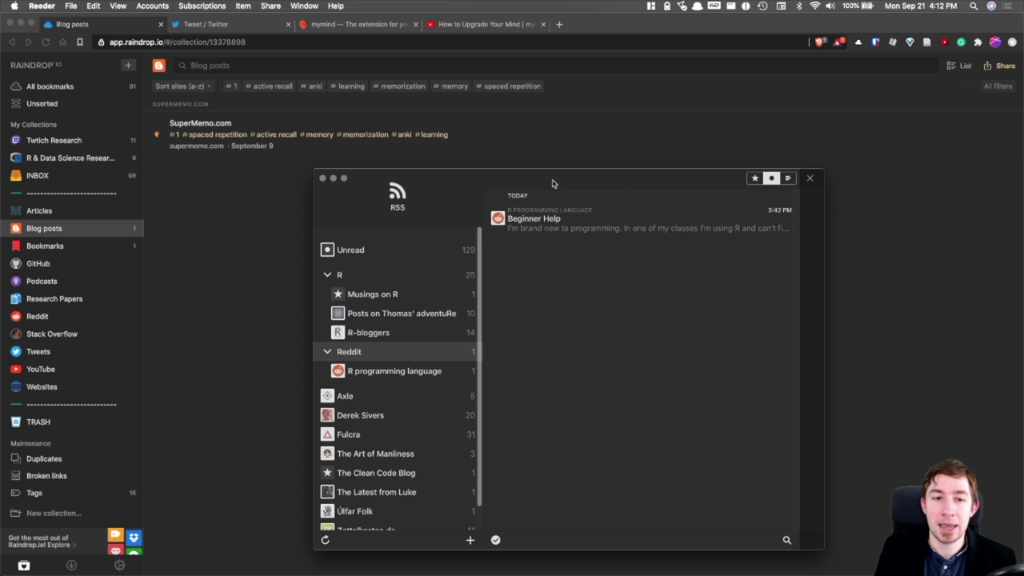
Scroll through Reeder's RSS subscriptions, including the R and Reddit feeds.
{"action": "scroll", "coordinate": [454, 267], "scroll_direction": "down", "scroll_amount": 2}
{"action": "scroll", "coordinate": [453, 268], "scroll_direction": "up", "scroll_amount": 2}
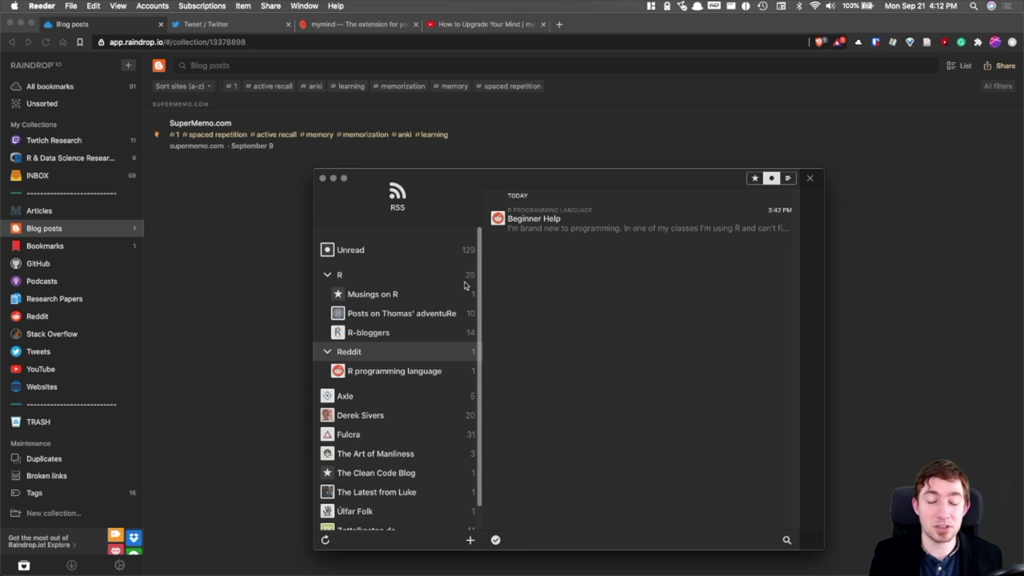
{"action": "scroll", "coordinate": [453, 307], "scroll_direction": "down", "scroll_amount": 1}
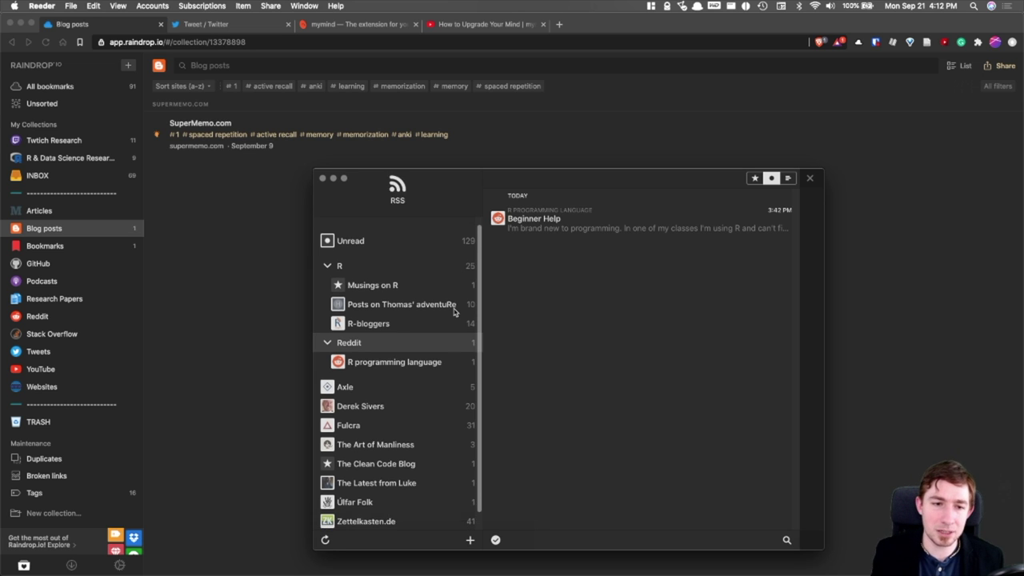
{"action": "scroll", "coordinate": [439, 360], "scroll_direction": "up", "scroll_amount": 1}
{"action": "scroll", "coordinate": [427, 413], "scroll_direction": "down", "scroll_amount": 1}
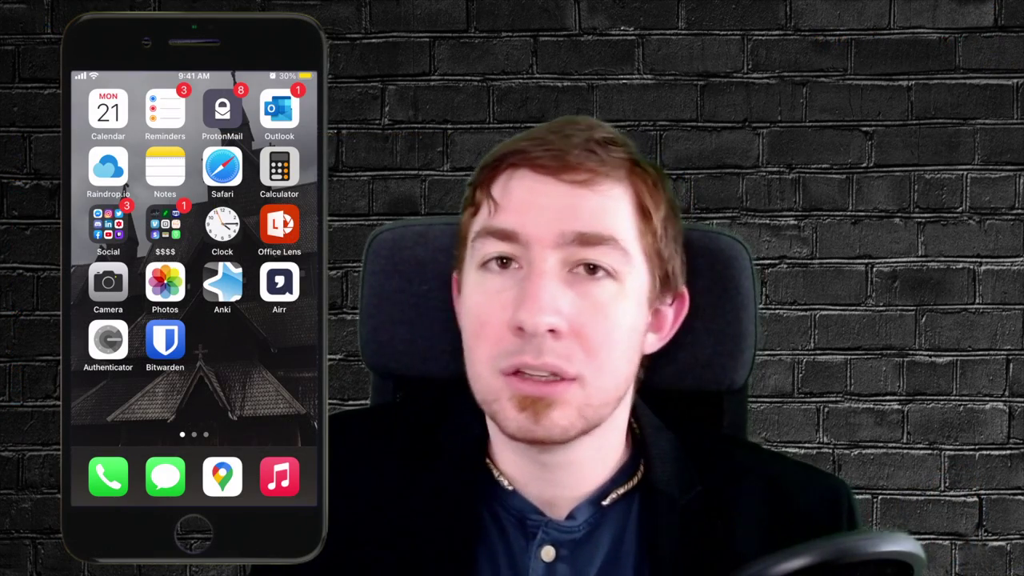
Save the Medium data-science article to Raindrop.io's INBOX with tag 0, then return home.
{"action": "left_click", "coordinate": [165, 224]}
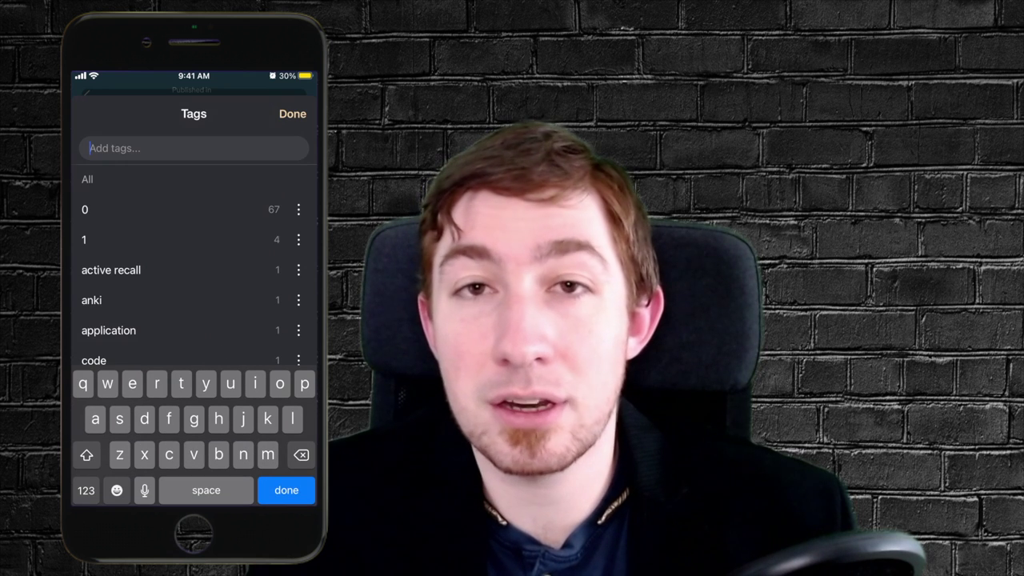
{"action": "left_click", "coordinate": [160, 209]}
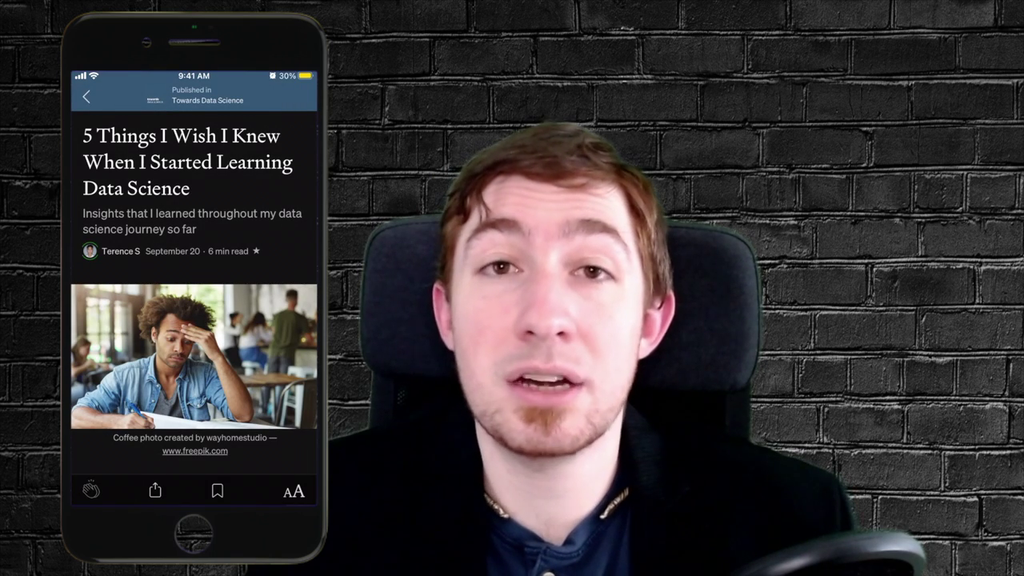
{"action": "left_click", "coordinate": [194, 532]}
{"action": "left_click", "coordinate": [194, 532]}
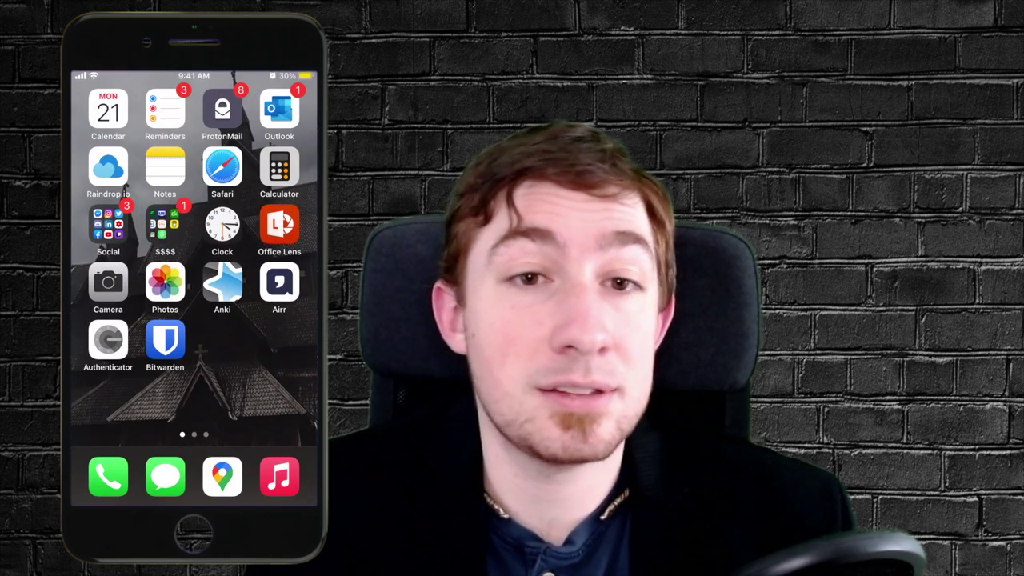